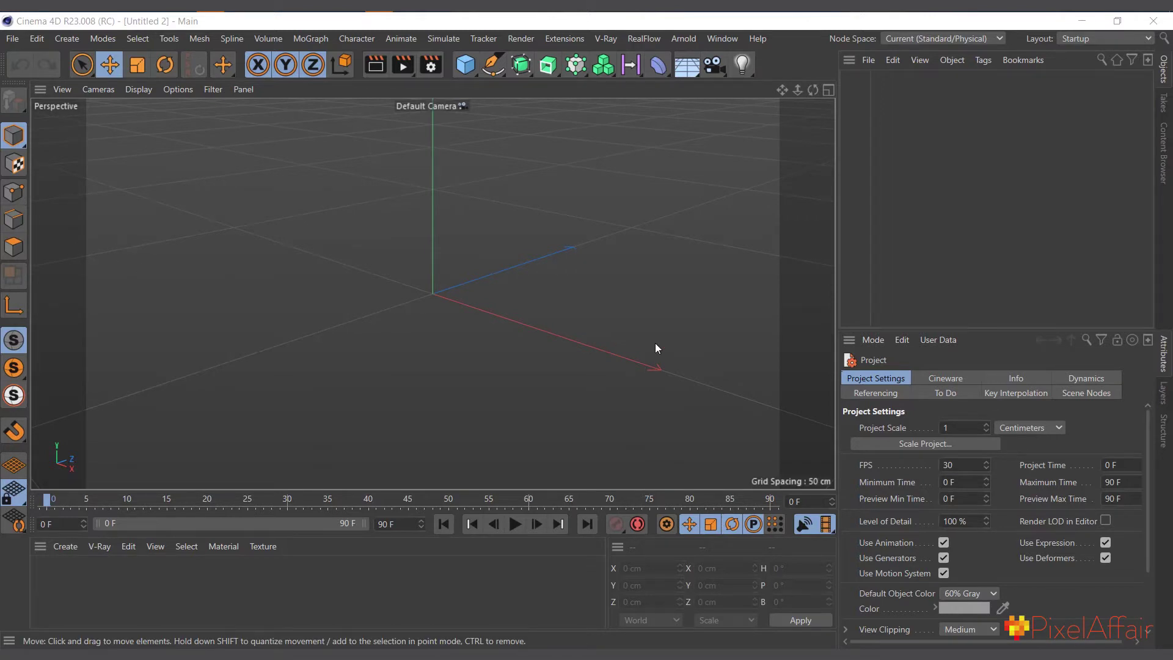
Add a Jiggle deformer to the scene from the Deformer palette
{"action": "left_click", "coordinate": [60, 42]}
{"action": "mouse_move", "coordinate": [118, 150]}
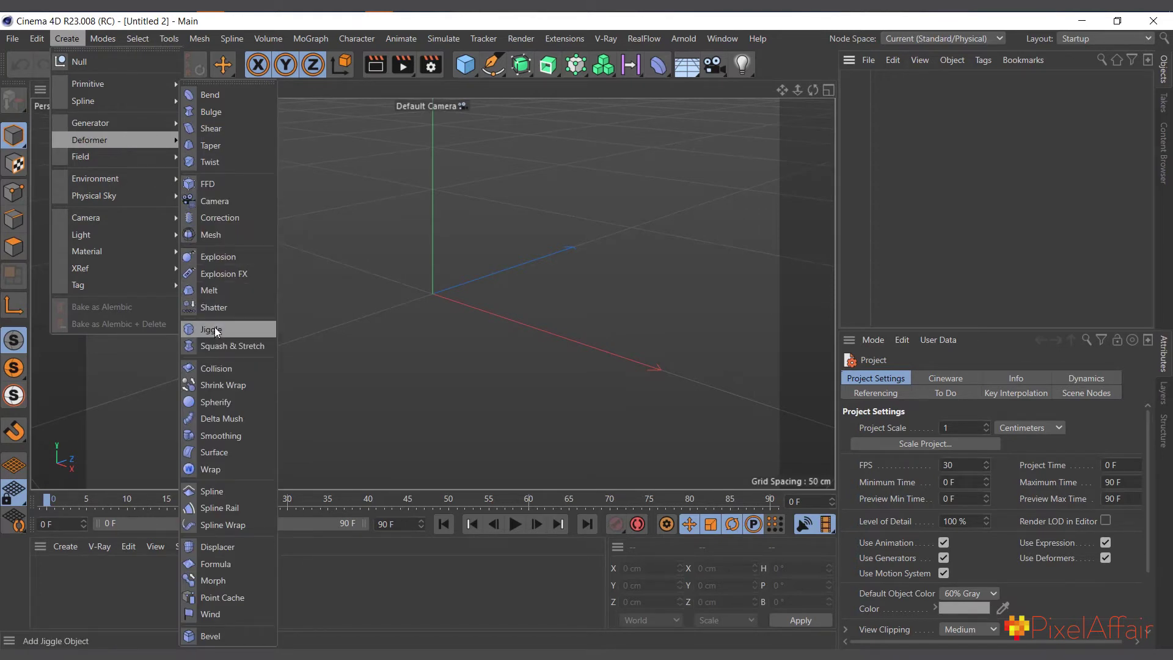
{"action": "left_click", "coordinate": [636, 195]}
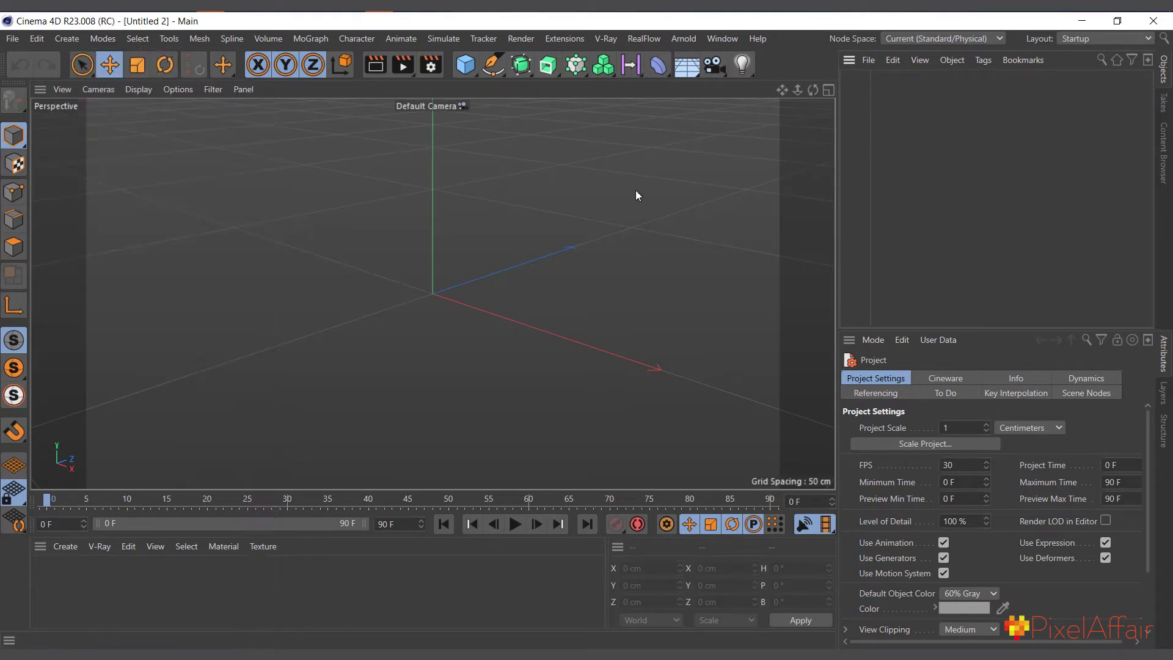
{"action": "left_click", "coordinate": [657, 64]}
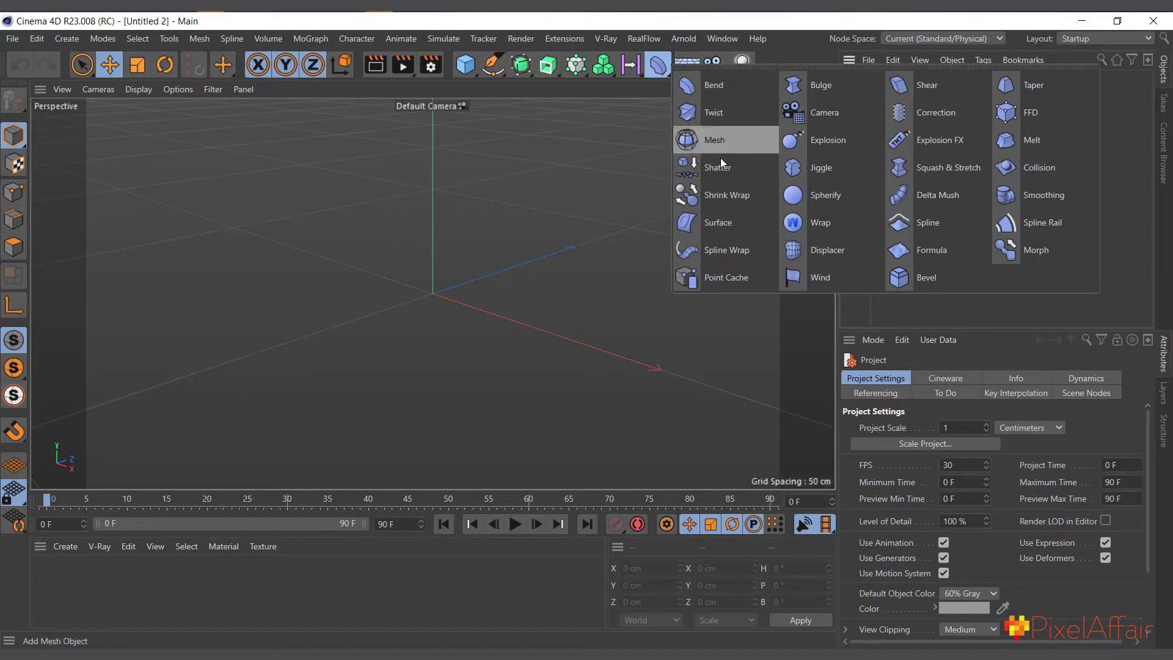
{"action": "left_click", "coordinate": [819, 167]}
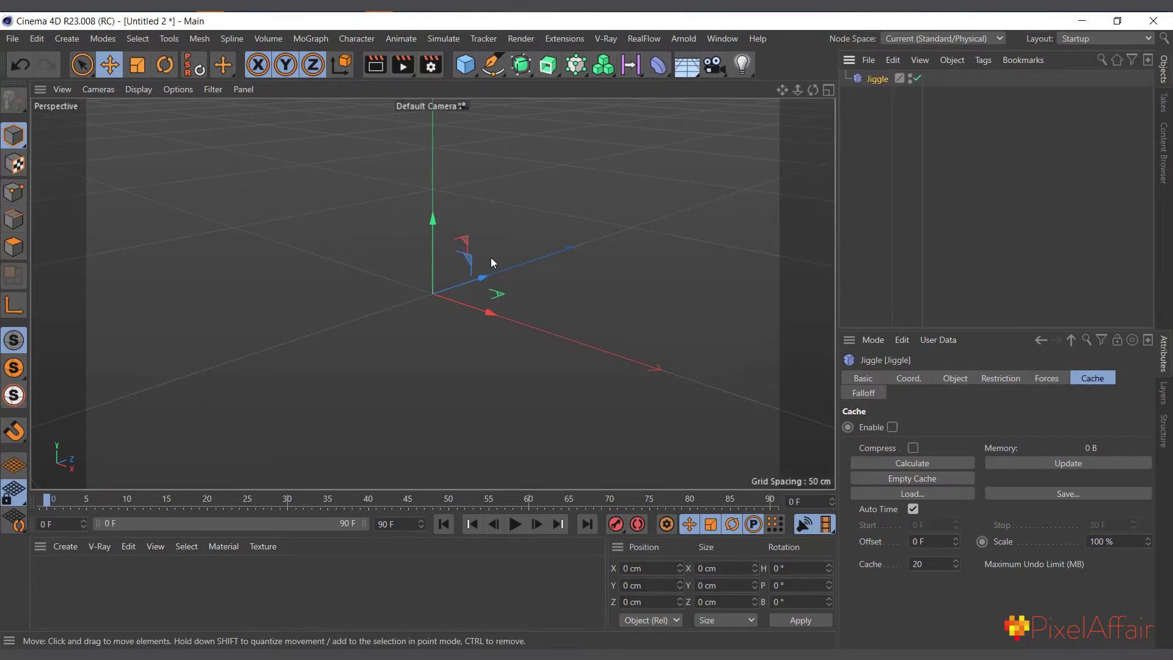
Add a Cylinder primitive to the scene
{"action": "left_click", "coordinate": [476, 68]}
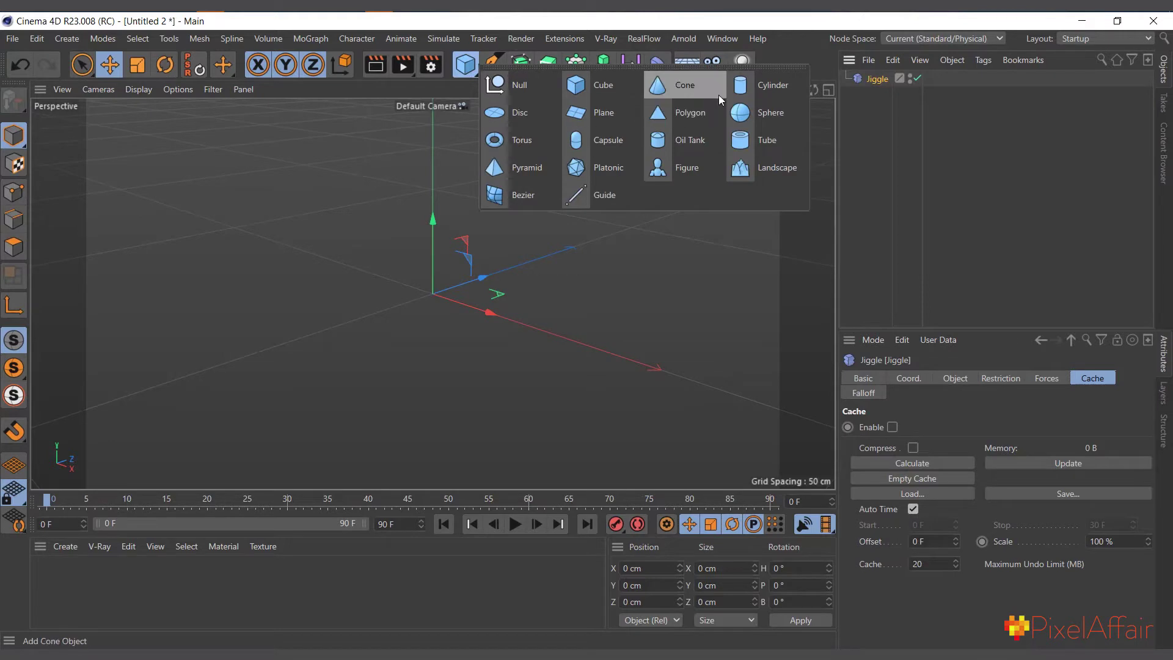
{"action": "left_click", "coordinate": [771, 87]}
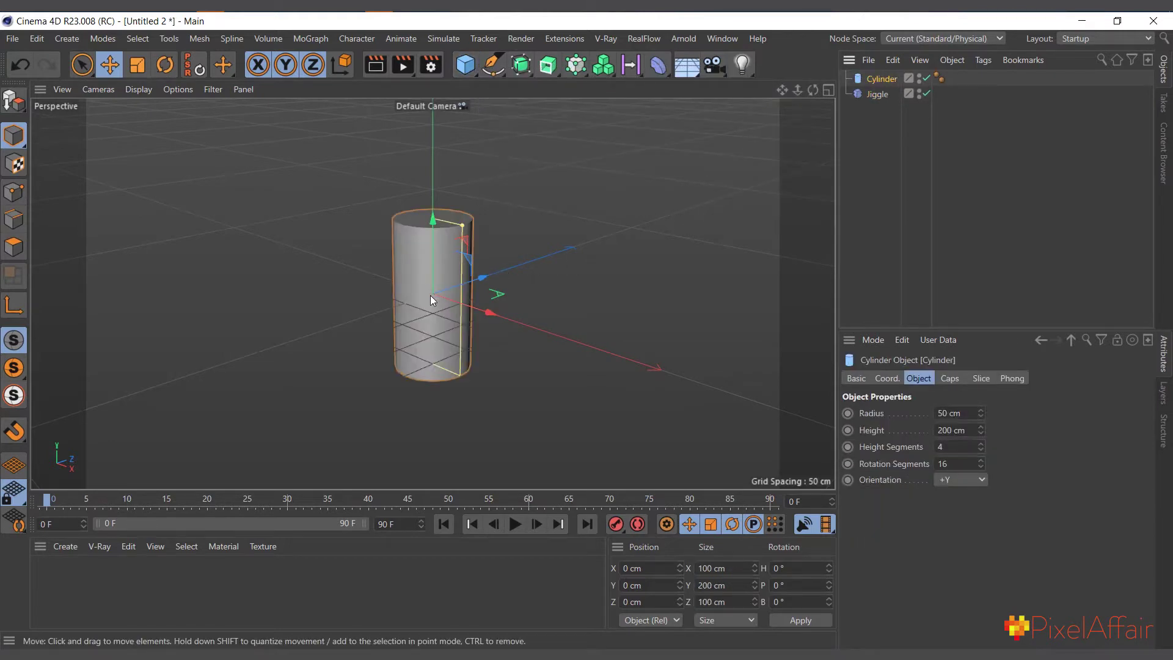
{"action": "left_click_drag", "start_coordinate": [813, 90], "coordinate": [676, 270]}
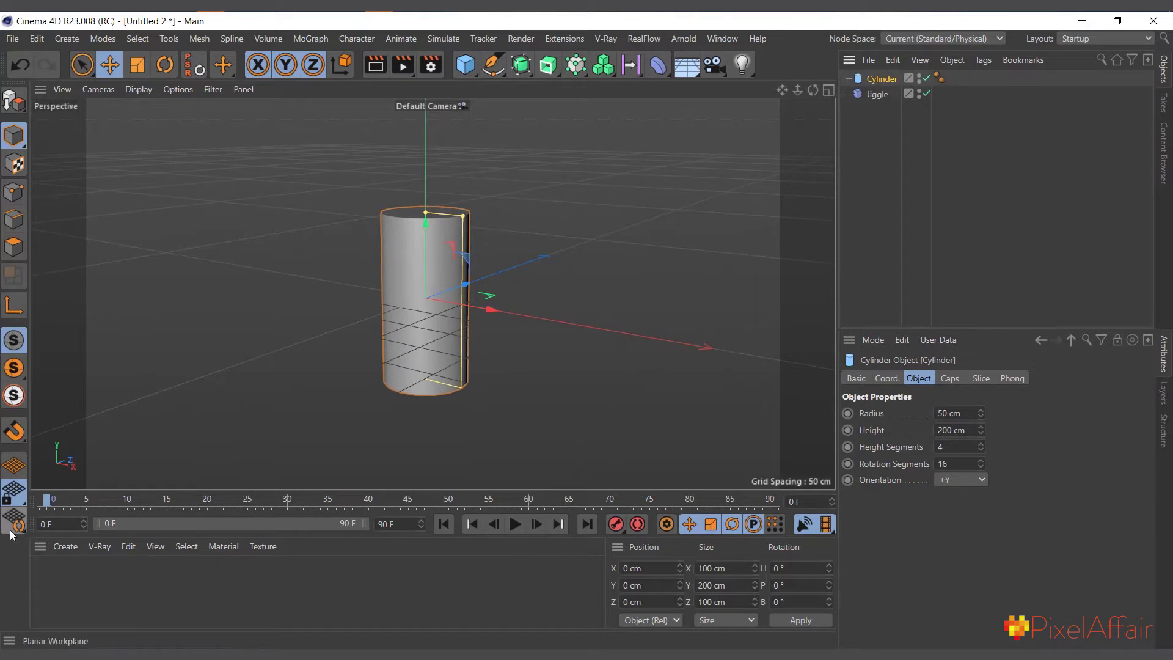
Key the cylinder's P.Y at 256.665 cm on frame 0 and 0 cm on frame 15
{"action": "left_click_drag", "start_coordinate": [424, 256], "coordinate": [426, 186]}
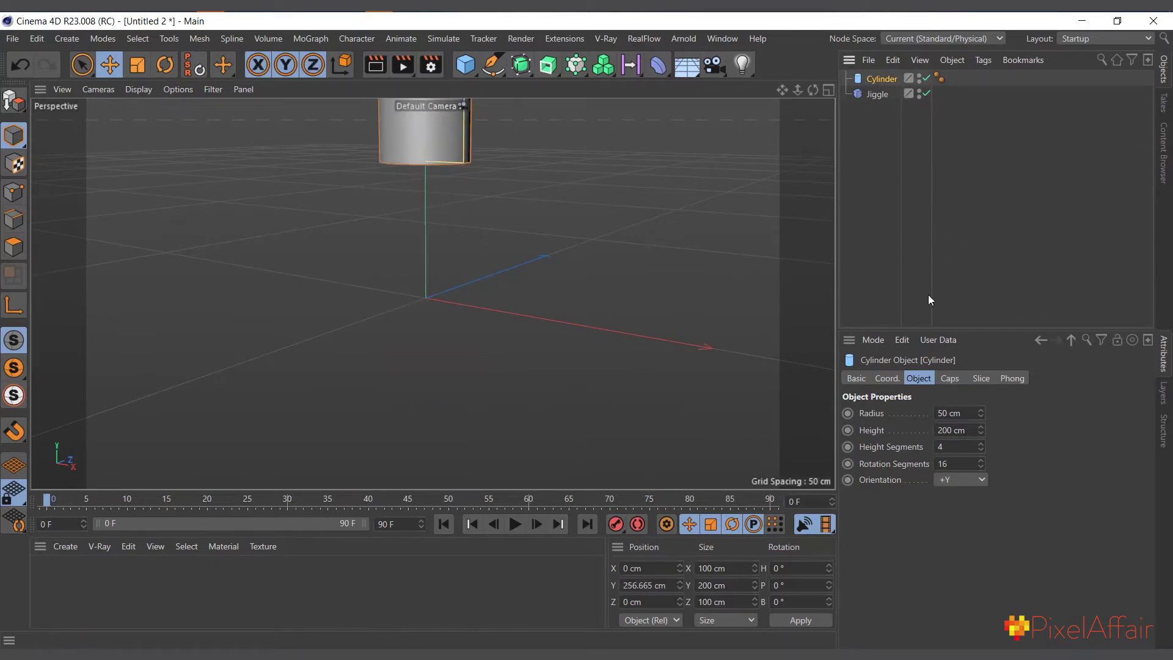
{"action": "left_click", "coordinate": [887, 378]}
{"action": "left_click", "coordinate": [848, 430]}
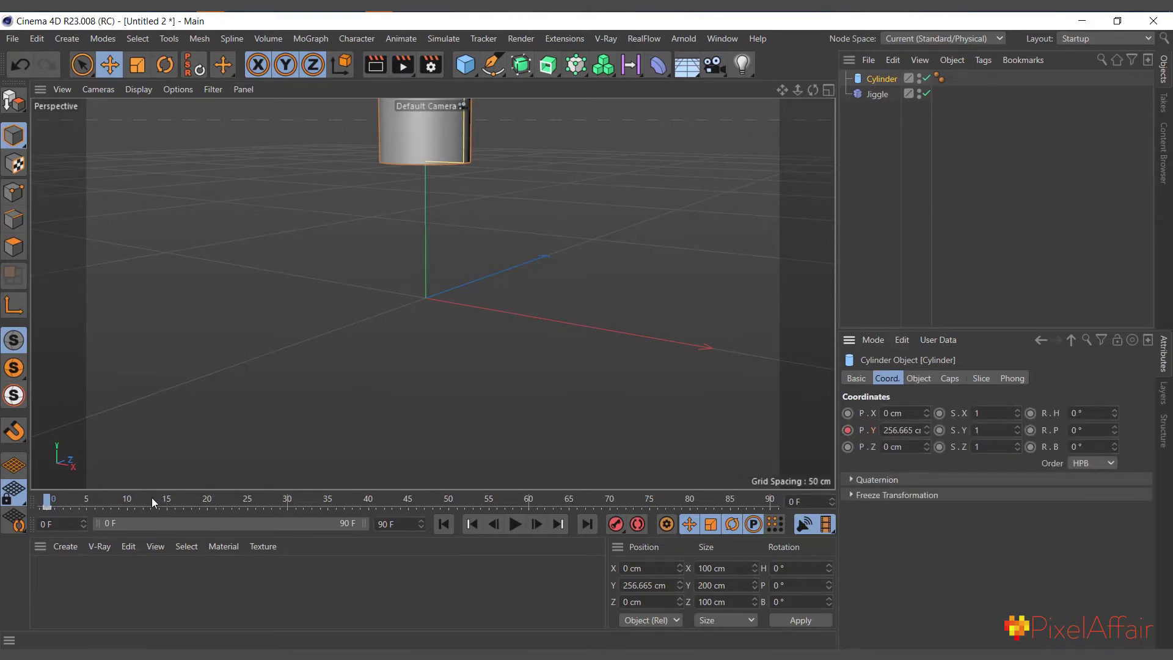
{"action": "left_click_drag", "start_coordinate": [131, 502], "coordinate": [166, 502]}
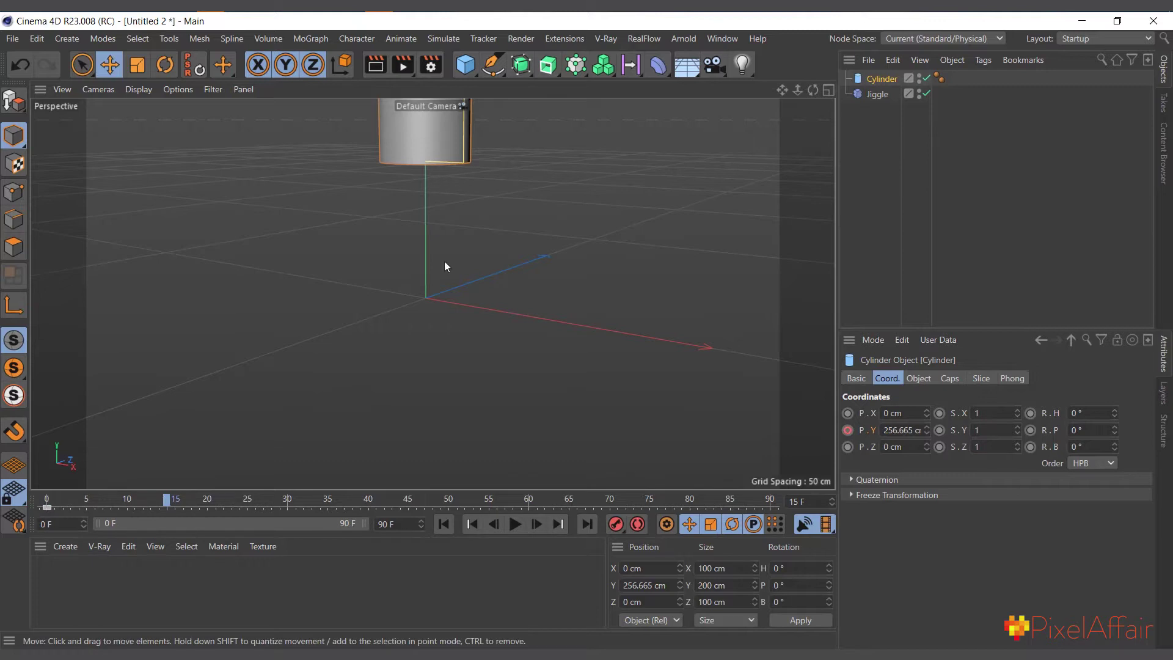
{"action": "right_click", "coordinate": [926, 433]}
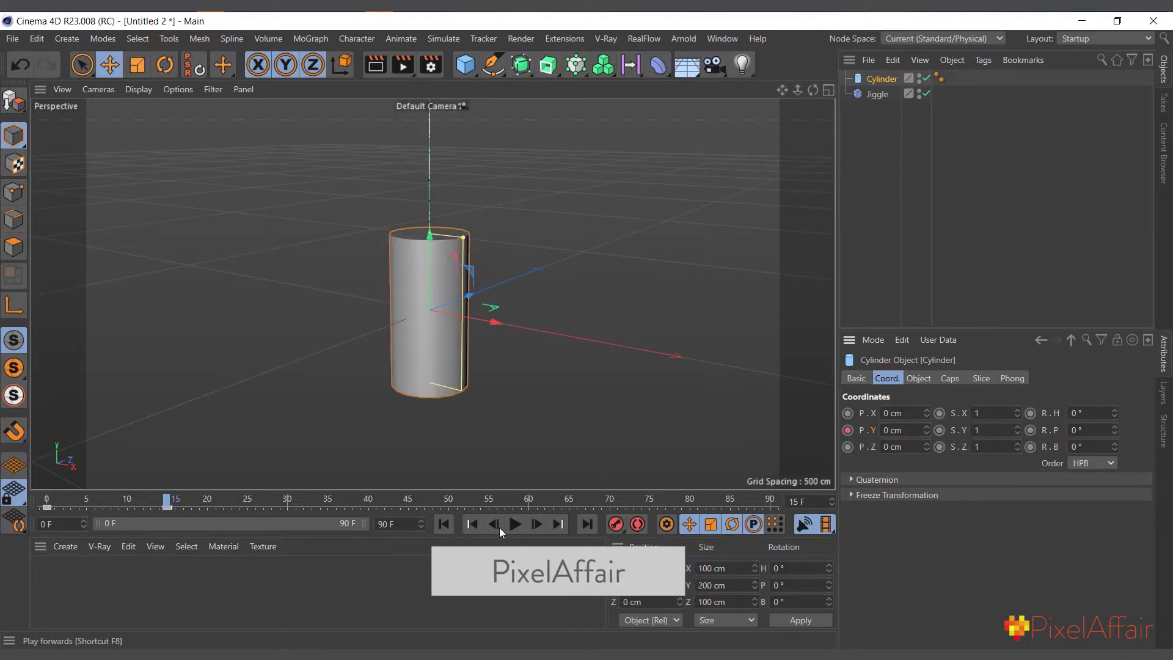
Play back the cylinder's drop animation
{"action": "left_click", "coordinate": [444, 524]}
{"action": "left_click", "coordinate": [515, 524]}
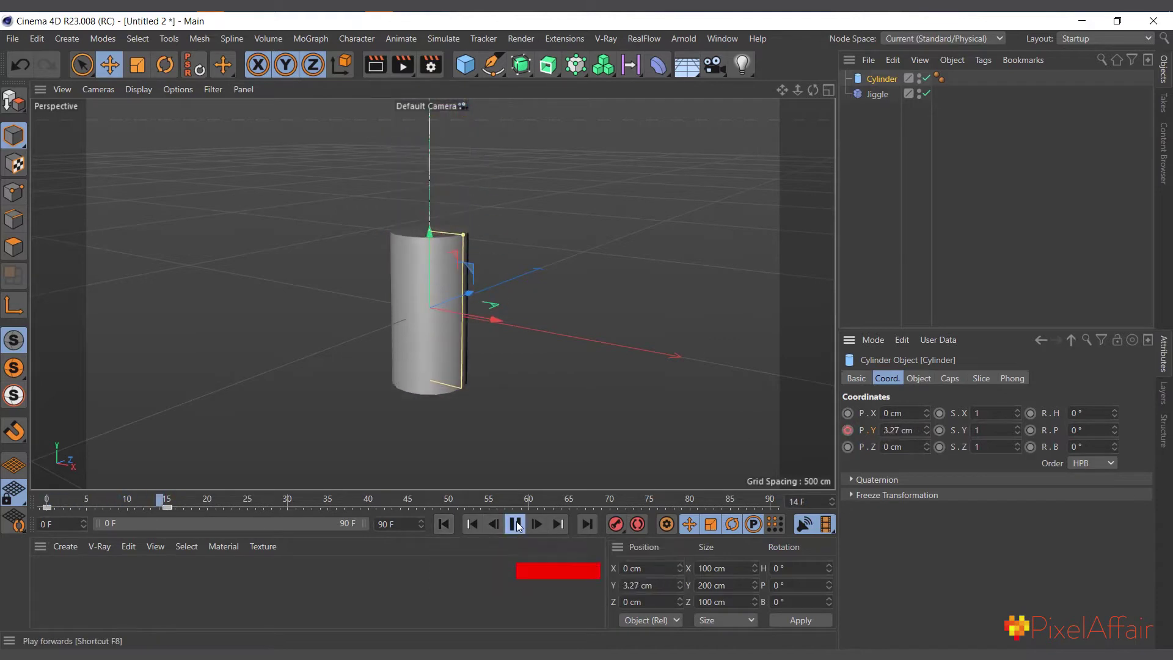
{"action": "left_click", "coordinate": [516, 524]}
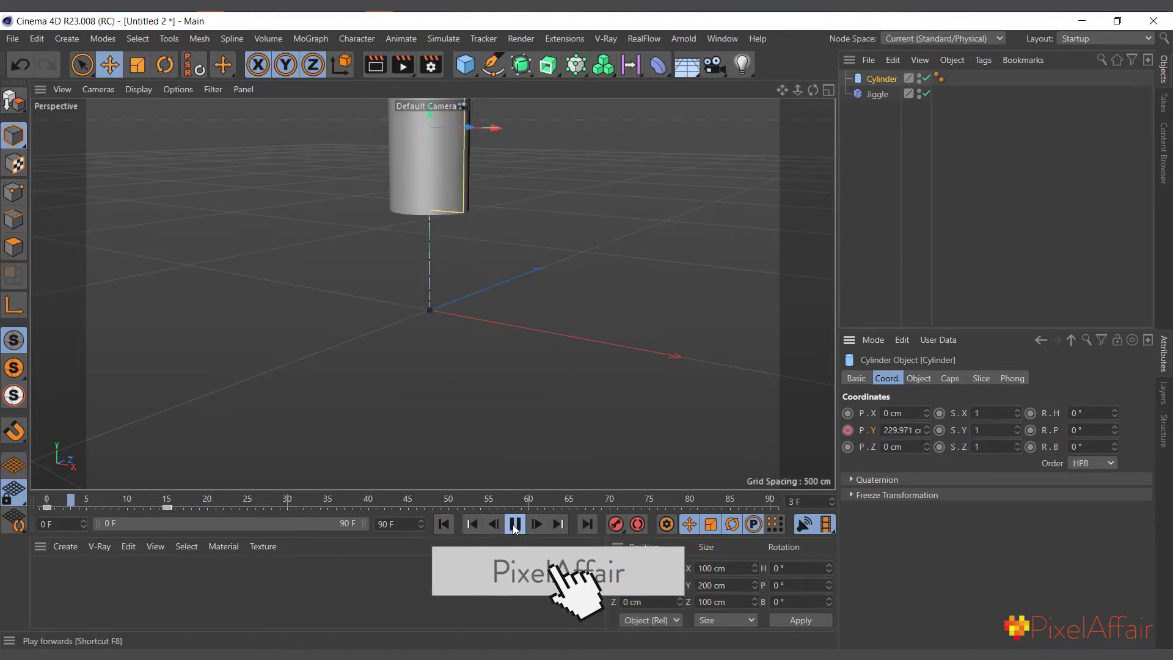
{"action": "left_click", "coordinate": [515, 524]}
{"action": "left_click", "coordinate": [515, 525]}
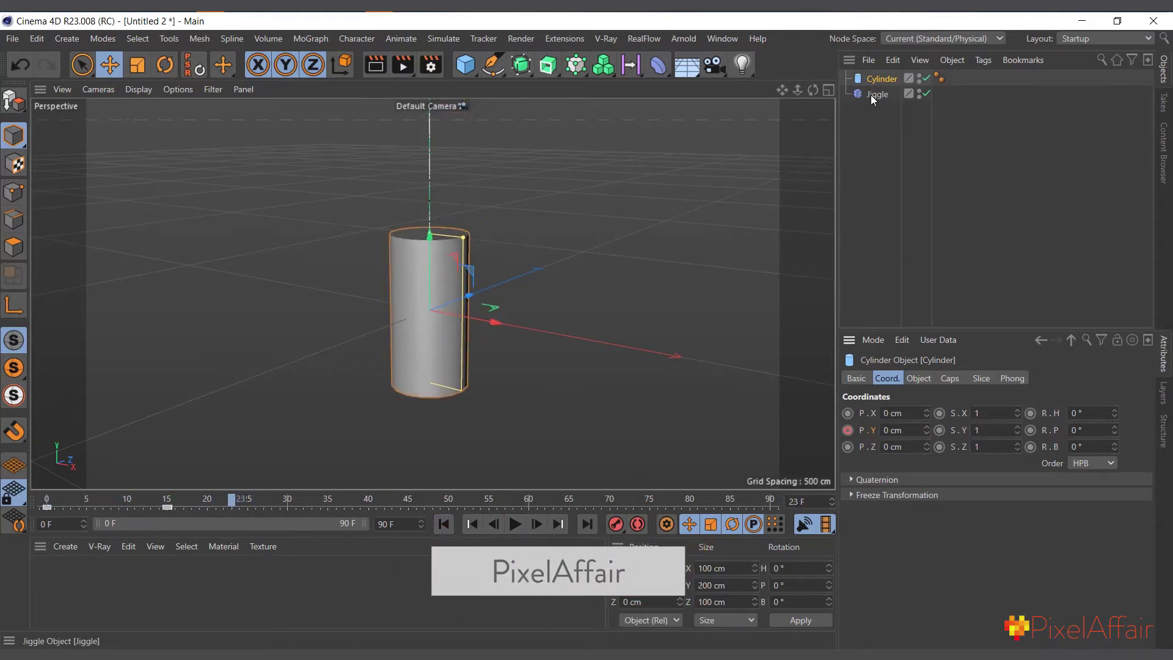
Nest Jiggle under Cylinder and replay the drop to watch it wobble
{"action": "left_click_drag", "start_coordinate": [871, 94], "coordinate": [889, 79]}
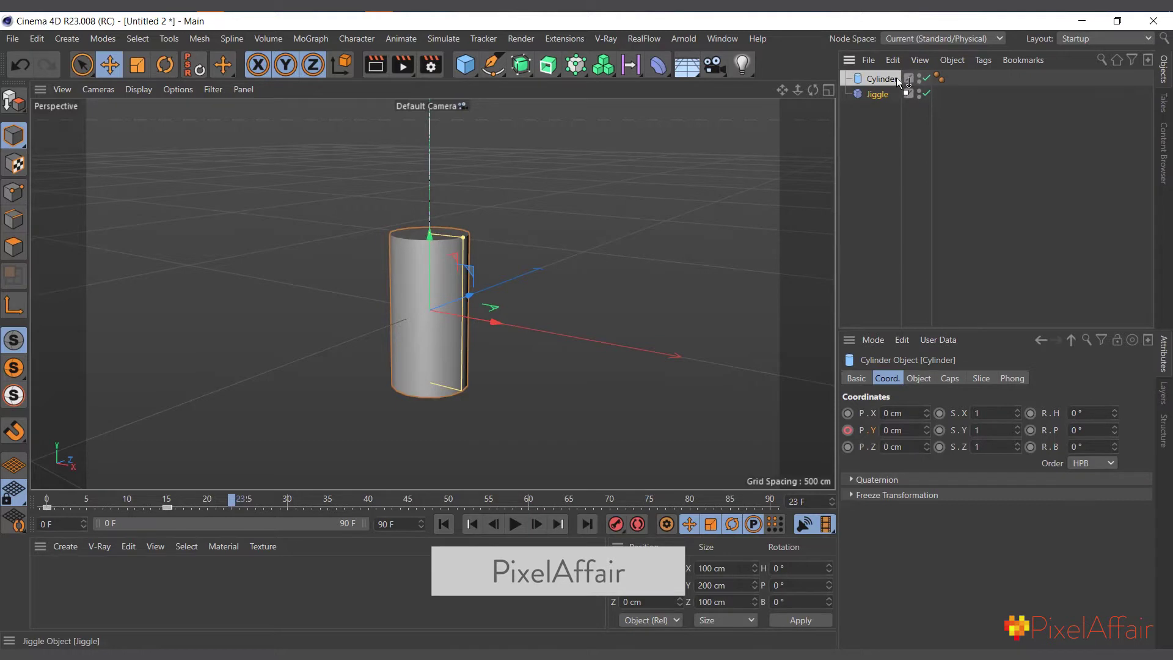
{"action": "left_click", "coordinate": [444, 525]}
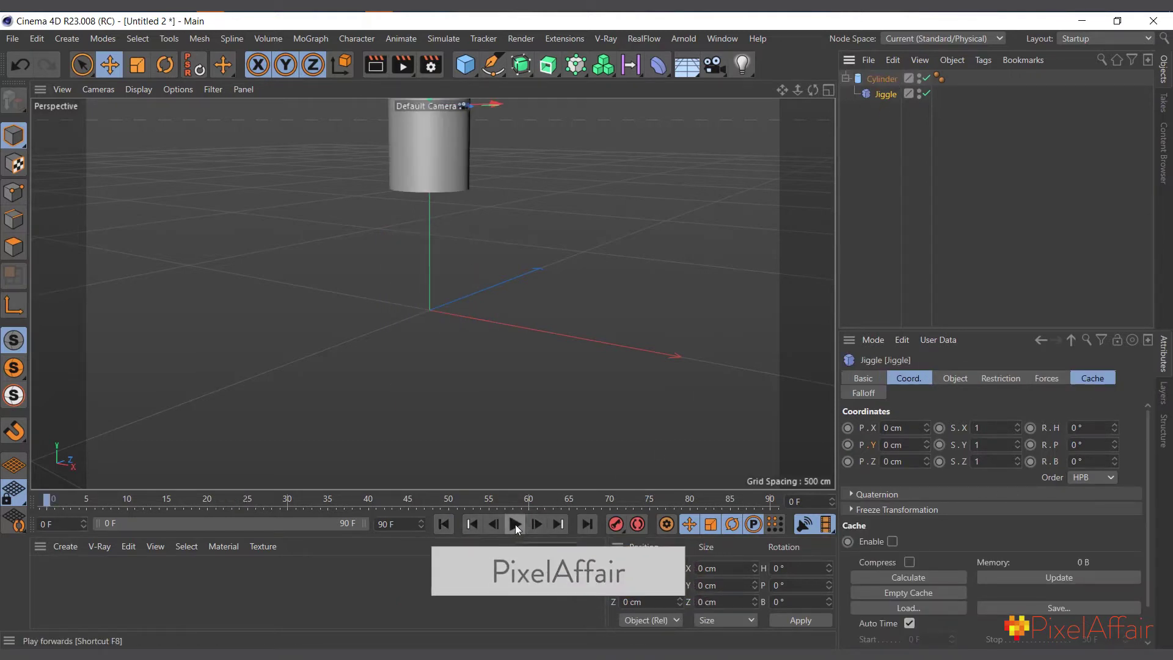
{"action": "left_click", "coordinate": [516, 524]}
{"action": "left_click", "coordinate": [515, 524]}
{"action": "left_click", "coordinate": [444, 524]}
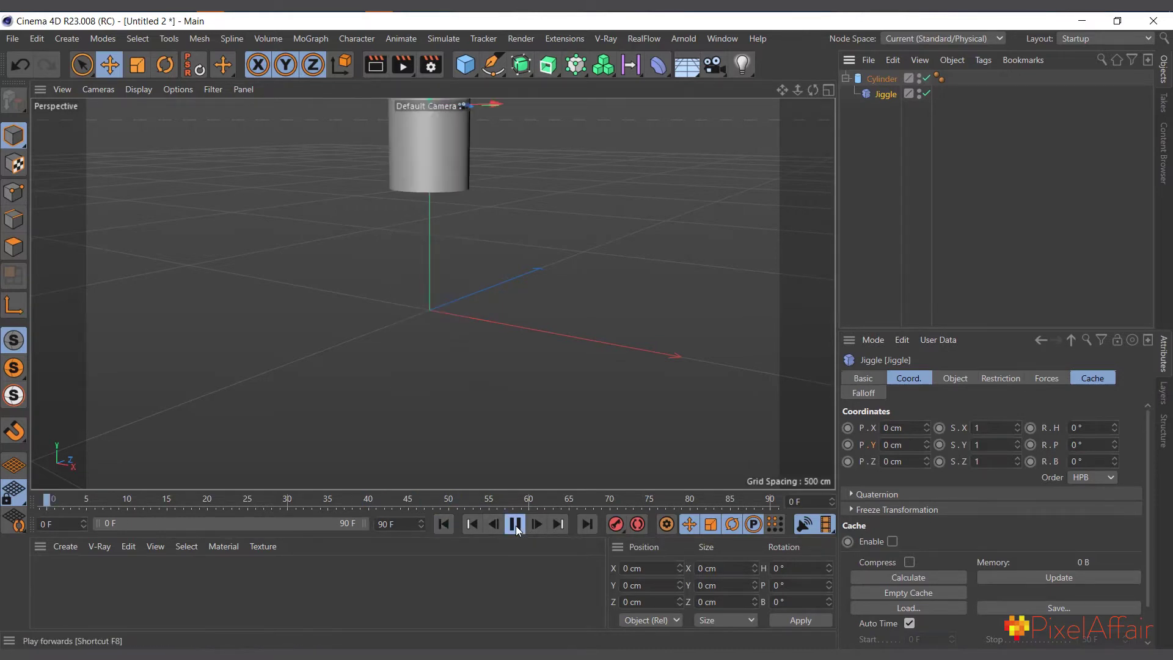
{"action": "left_click", "coordinate": [515, 524]}
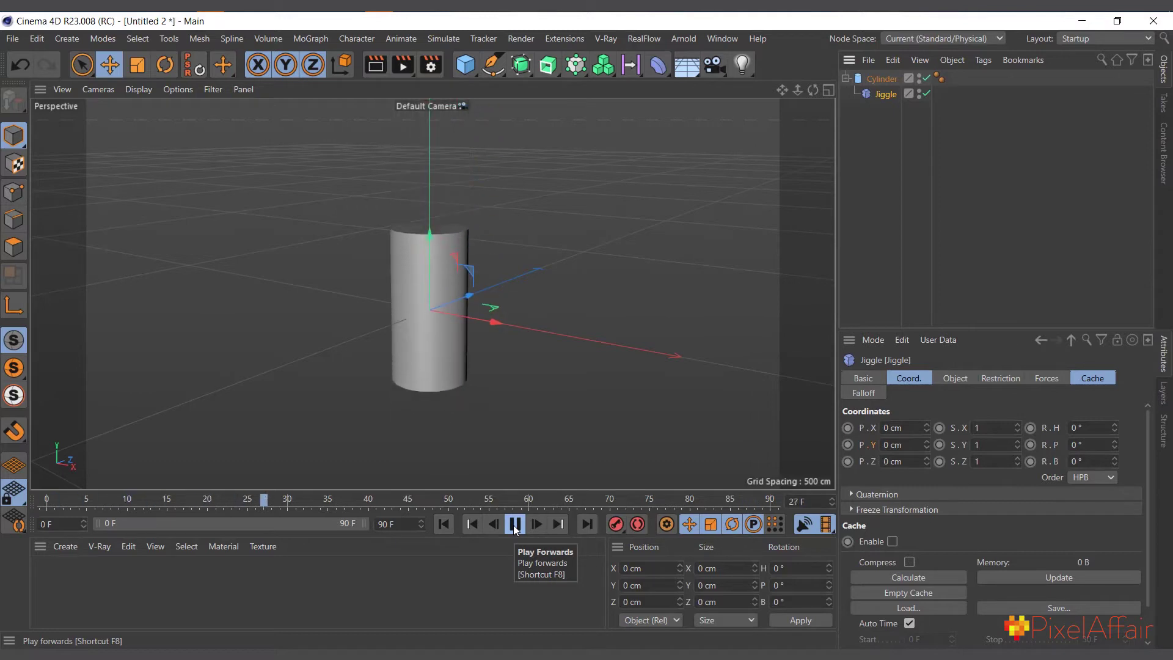
{"action": "left_click", "coordinate": [515, 525]}
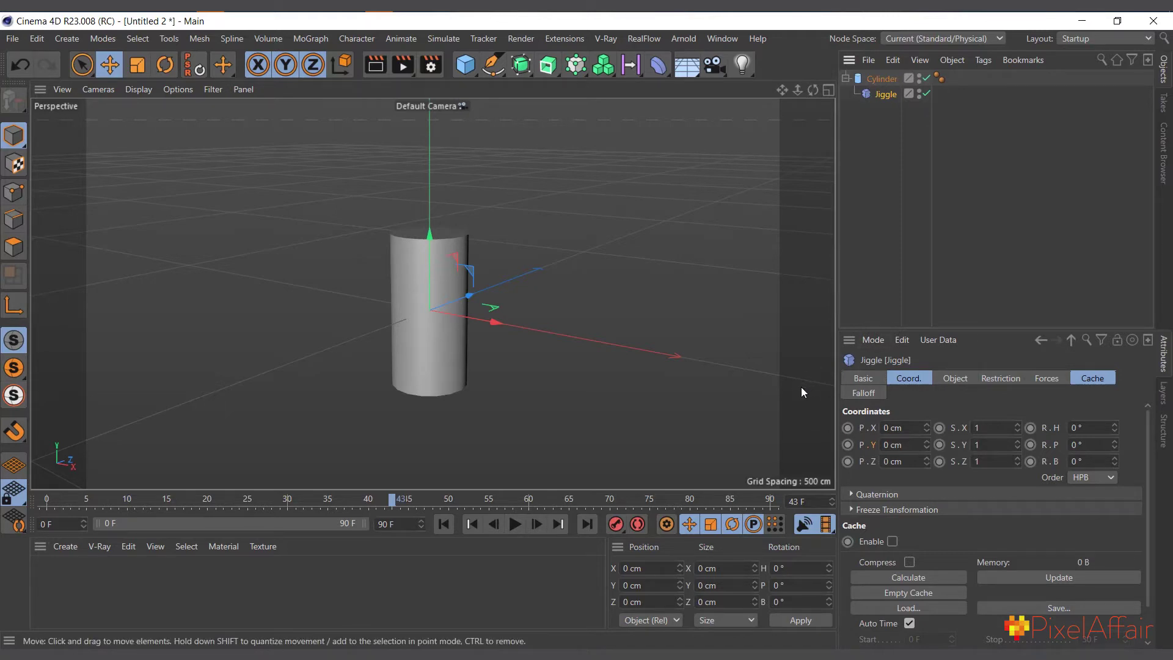
{"action": "left_click", "coordinate": [444, 524]}
{"action": "left_click", "coordinate": [515, 524]}
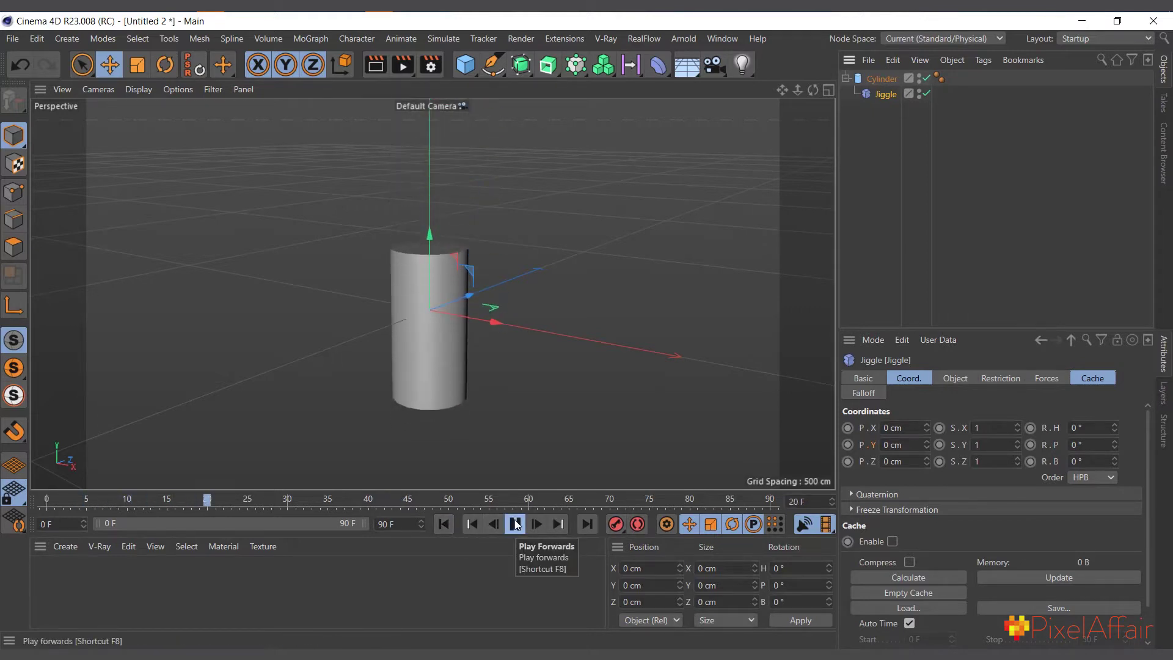
Key the cylinder's height at frame 32 and disable the Jiggle deformer
{"action": "left_click", "coordinate": [880, 78]}
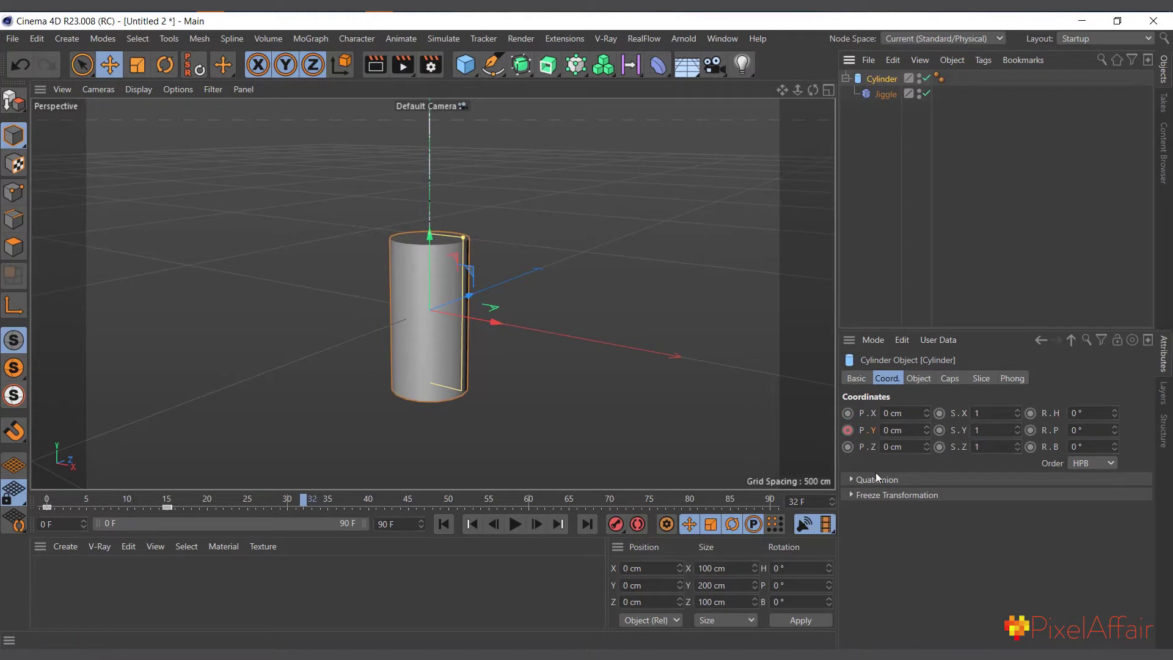
{"action": "left_click", "coordinate": [848, 433]}
{"action": "left_click", "coordinate": [445, 523]}
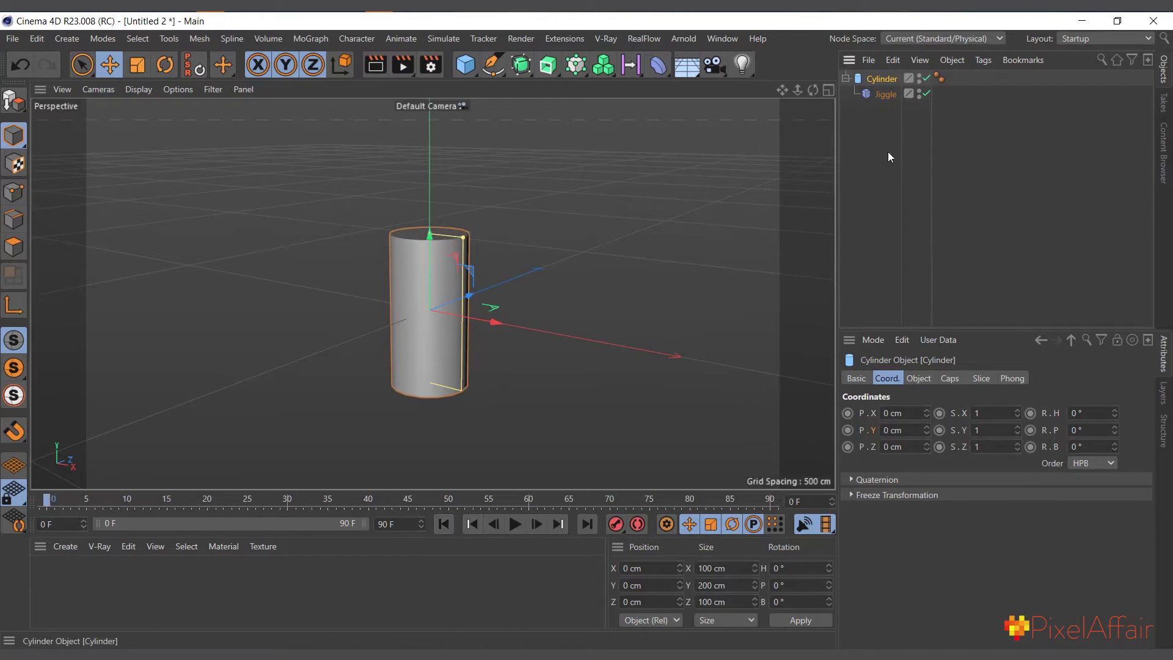
{"action": "left_click", "coordinate": [927, 94]}
Key the cylinder's bank rotation at 0° on frame 0 and 183° on frame 10
{"action": "left_click", "coordinate": [1032, 446]}
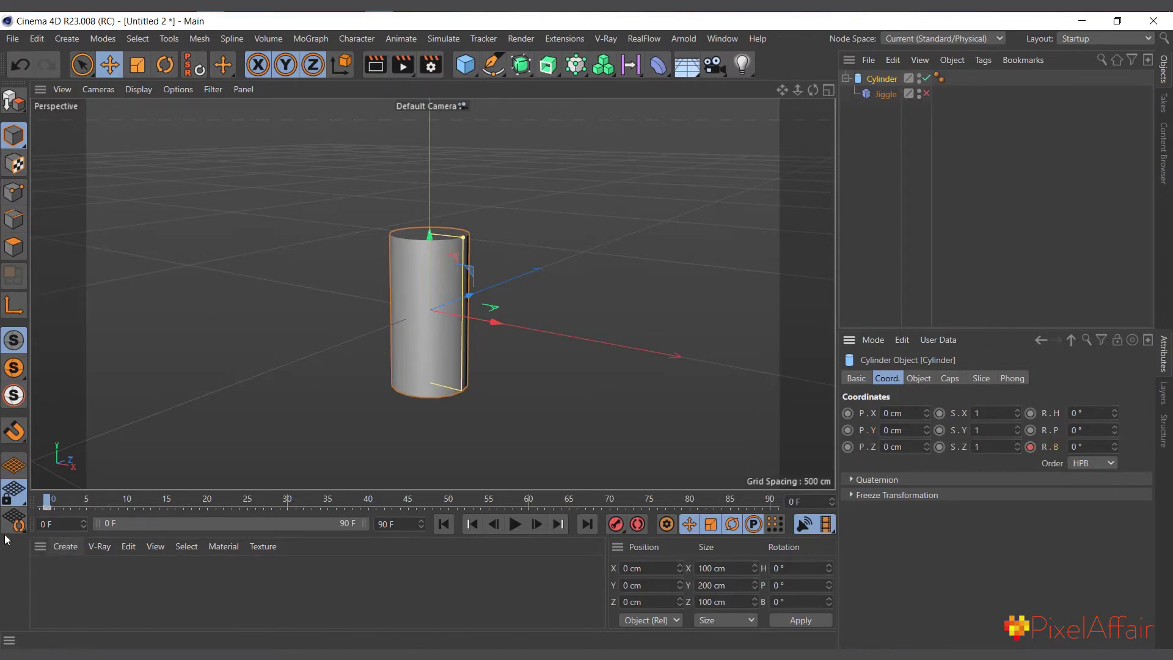
{"action": "left_click", "coordinate": [124, 505]}
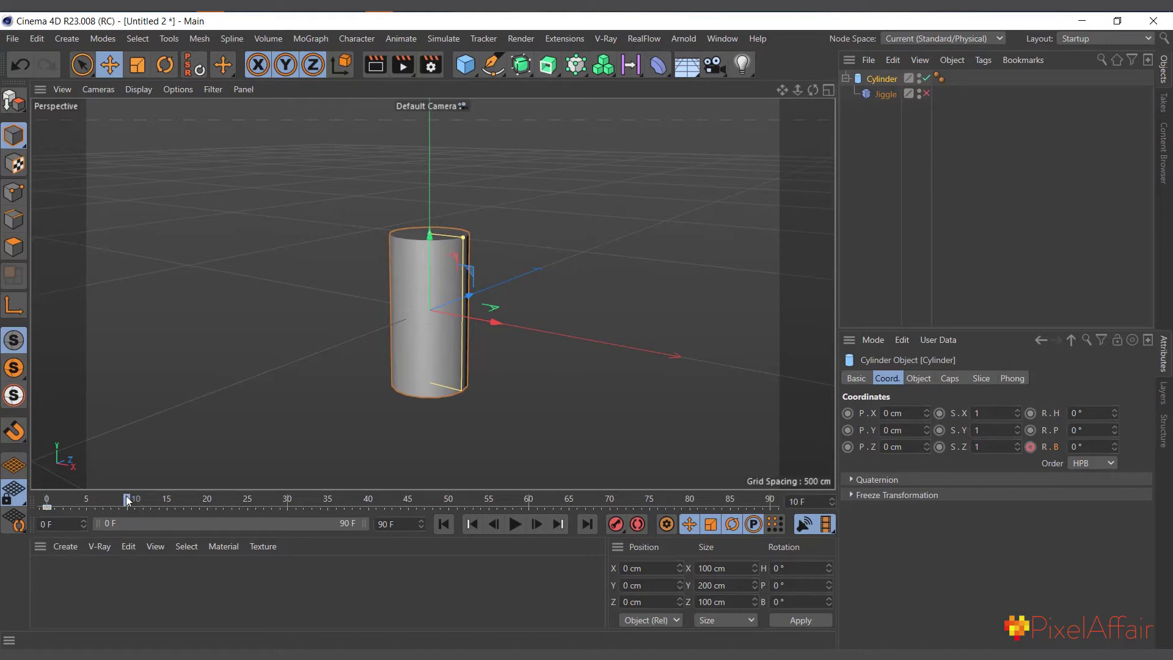
{"action": "left_click_drag", "start_coordinate": [1114, 448], "coordinate": [1115, 415]}
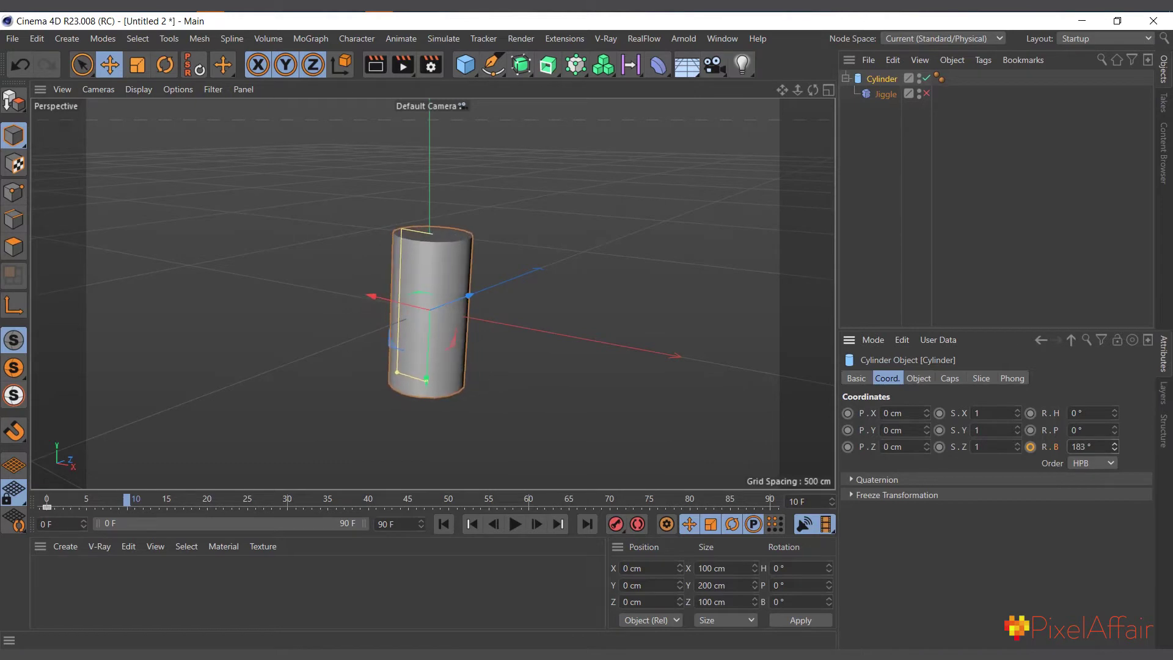
{"action": "left_click", "coordinate": [1030, 447]}
Preview the rotation animation, rewind to frame 0, and re-enable Jiggle
{"action": "left_click", "coordinate": [443, 523]}
{"action": "left_click", "coordinate": [513, 525]}
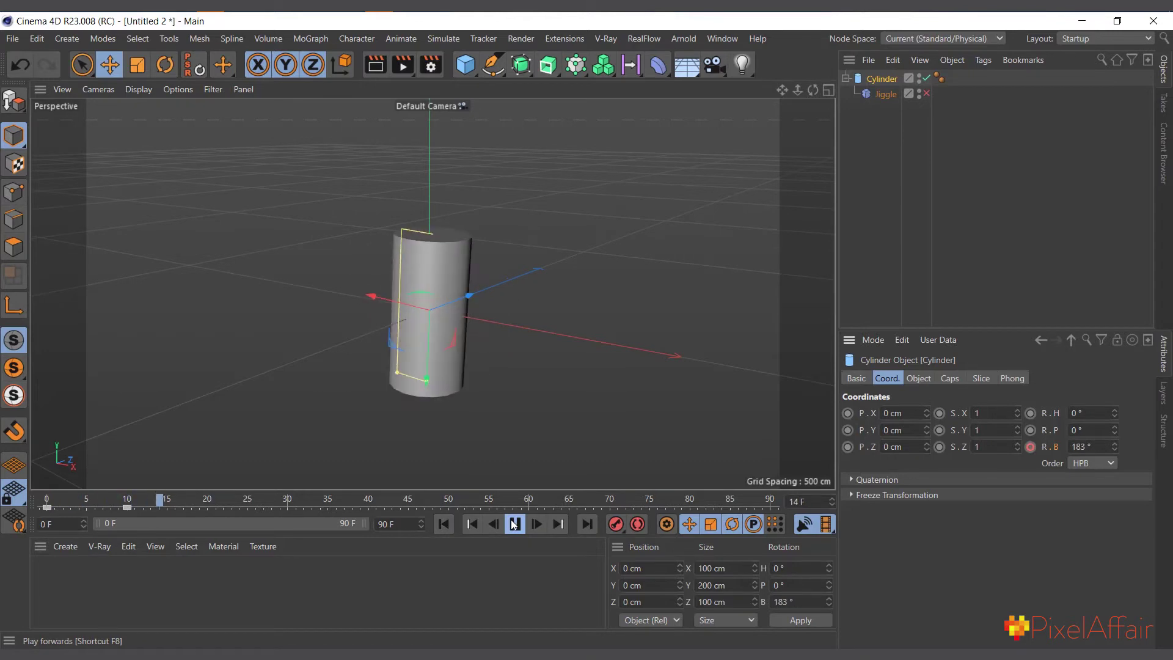
{"action": "left_click", "coordinate": [514, 525]}
{"action": "left_click", "coordinate": [441, 524]}
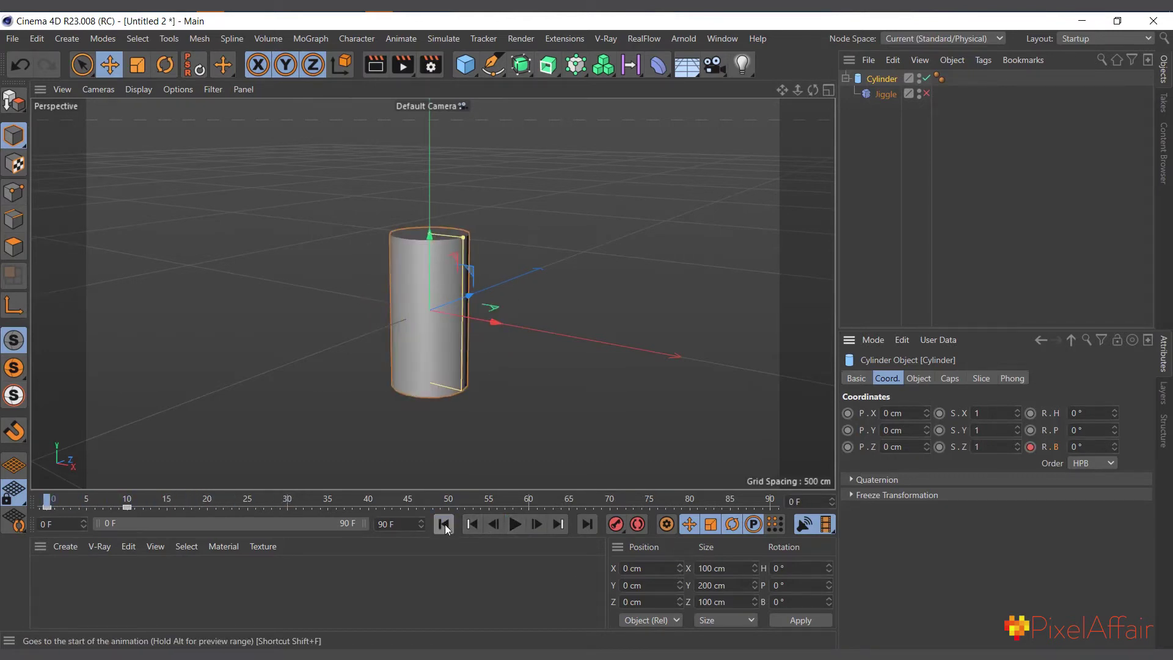
{"action": "left_click", "coordinate": [926, 93]}
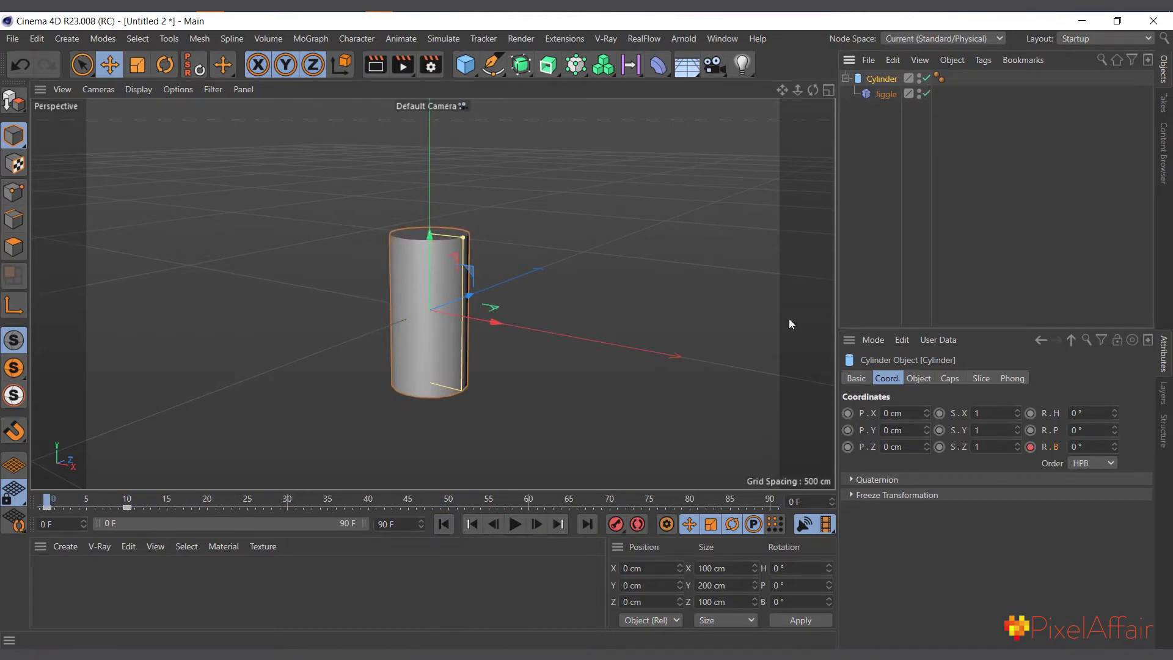
{"action": "left_click", "coordinate": [517, 524]}
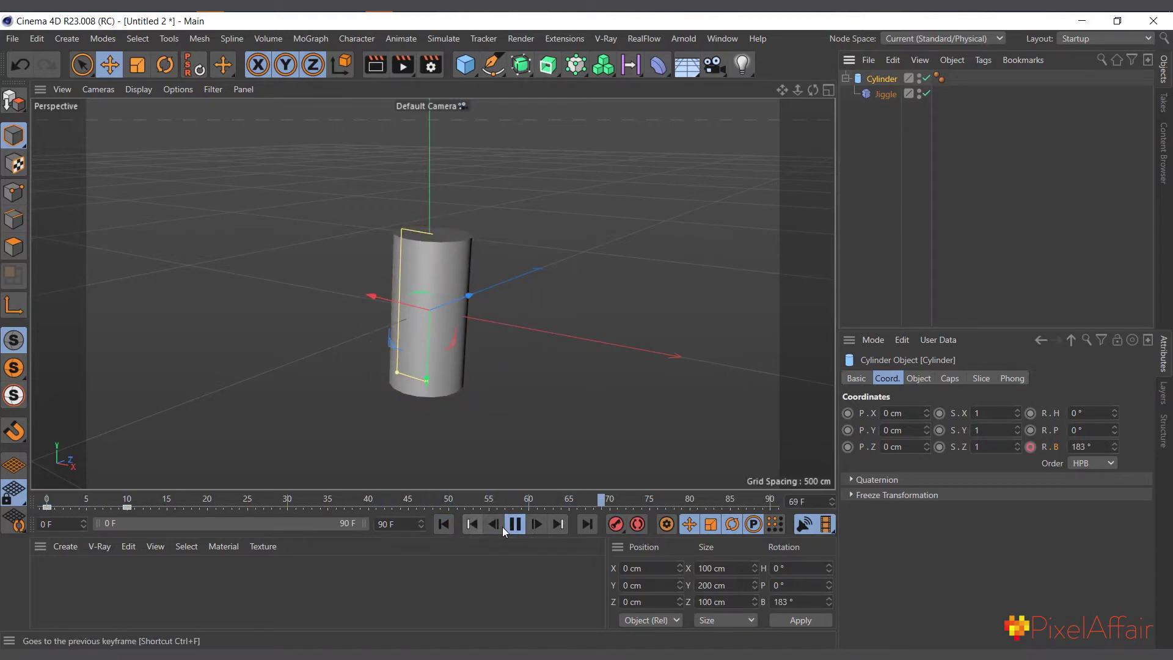
{"action": "left_click", "coordinate": [444, 524]}
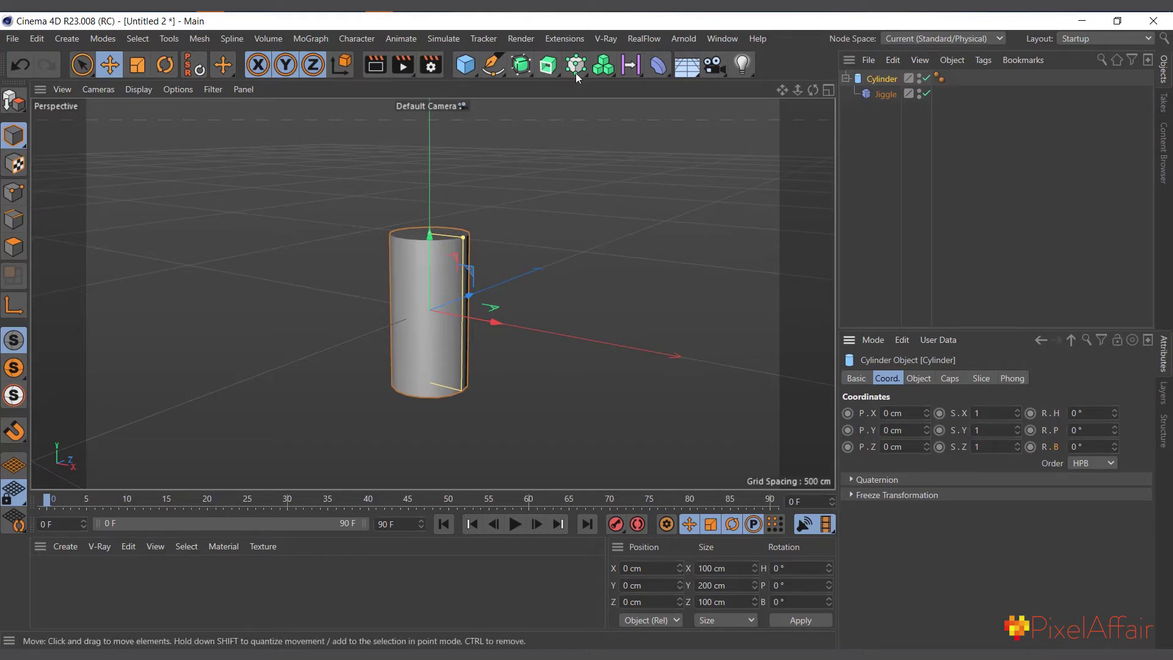
Add a Bend deformer and parent it under Cylinder above Jiggle
{"action": "left_click", "coordinate": [658, 64]}
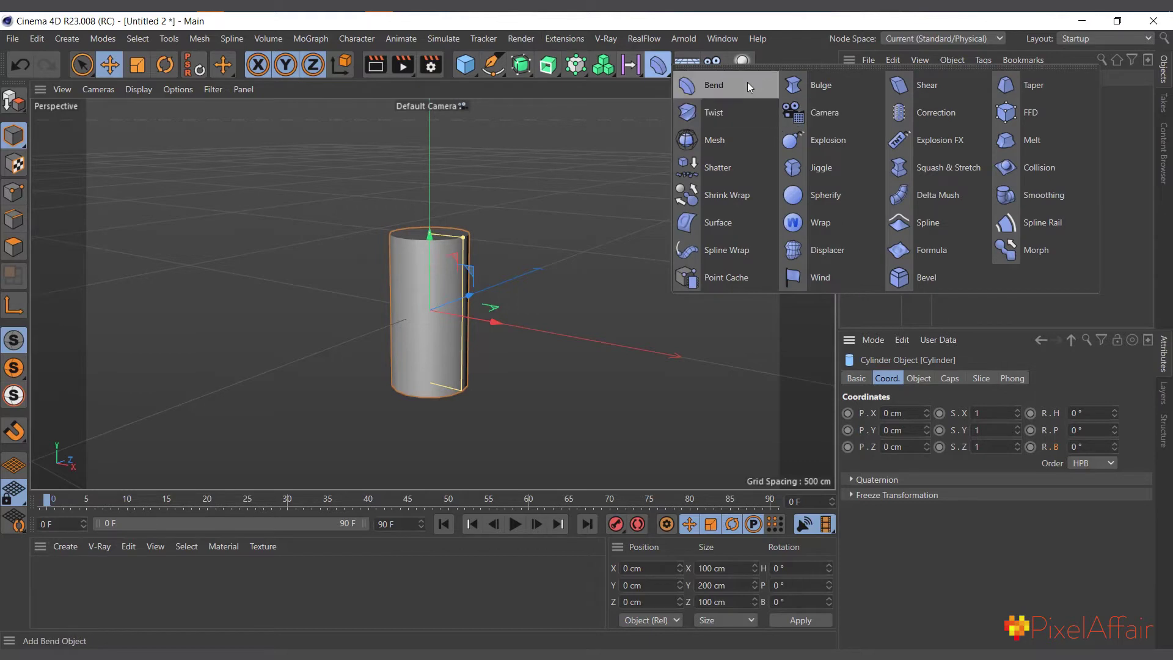
{"action": "left_click", "coordinate": [747, 82]}
{"action": "left_click_drag", "start_coordinate": [874, 78], "coordinate": [892, 98]}
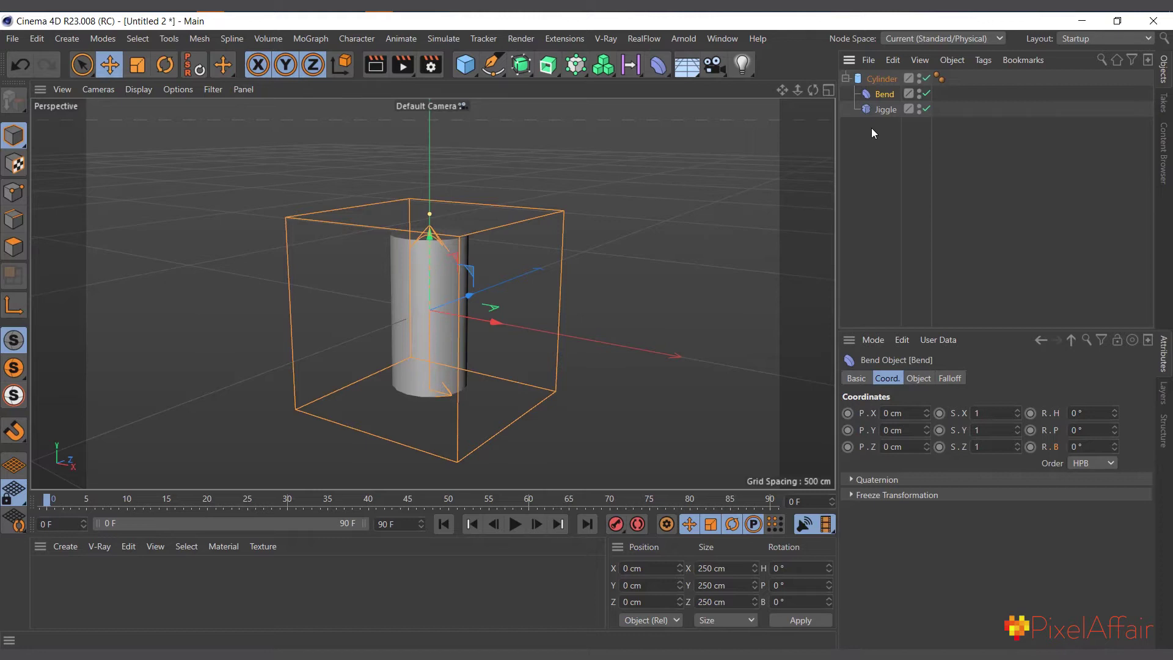
{"action": "left_click", "coordinate": [885, 110]}
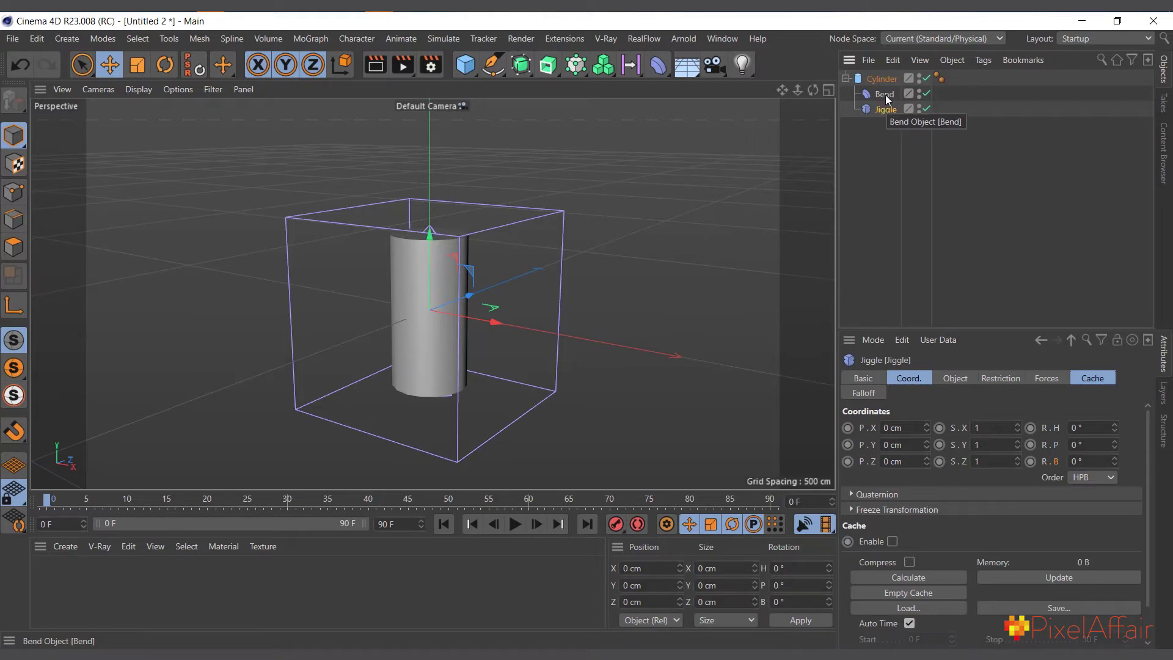
{"action": "left_click_drag", "start_coordinate": [887, 97], "coordinate": [887, 100]}
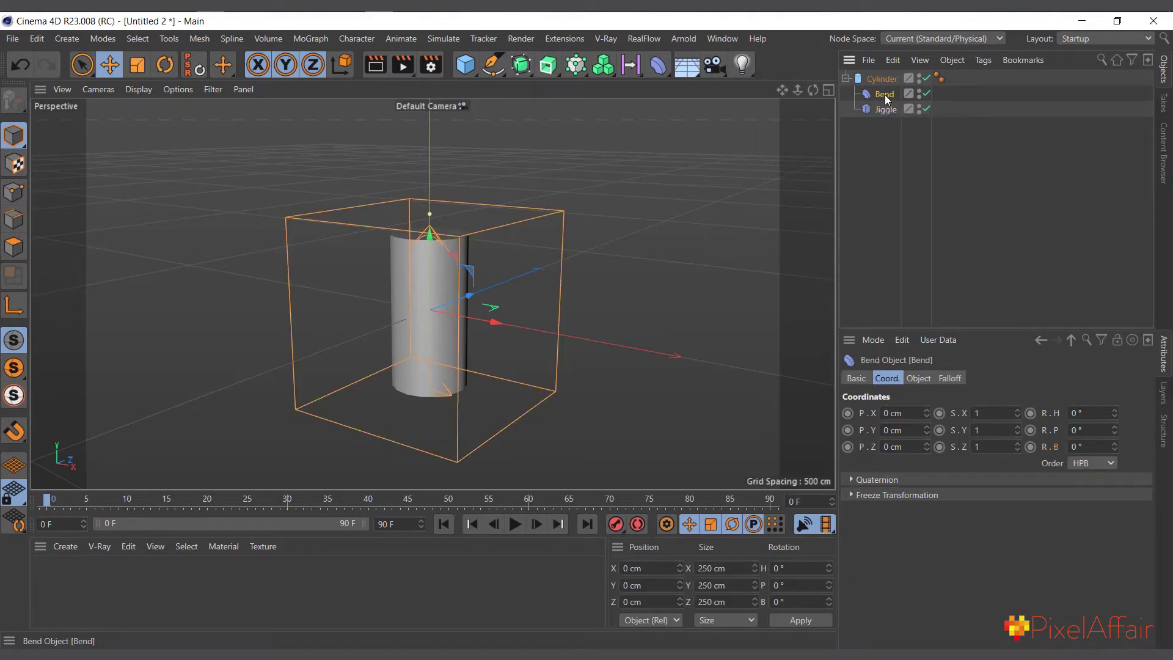
Fit Bend to the cylinder at 100×200×100 cm and set Strength to 26°
{"action": "left_click", "coordinate": [918, 381]}
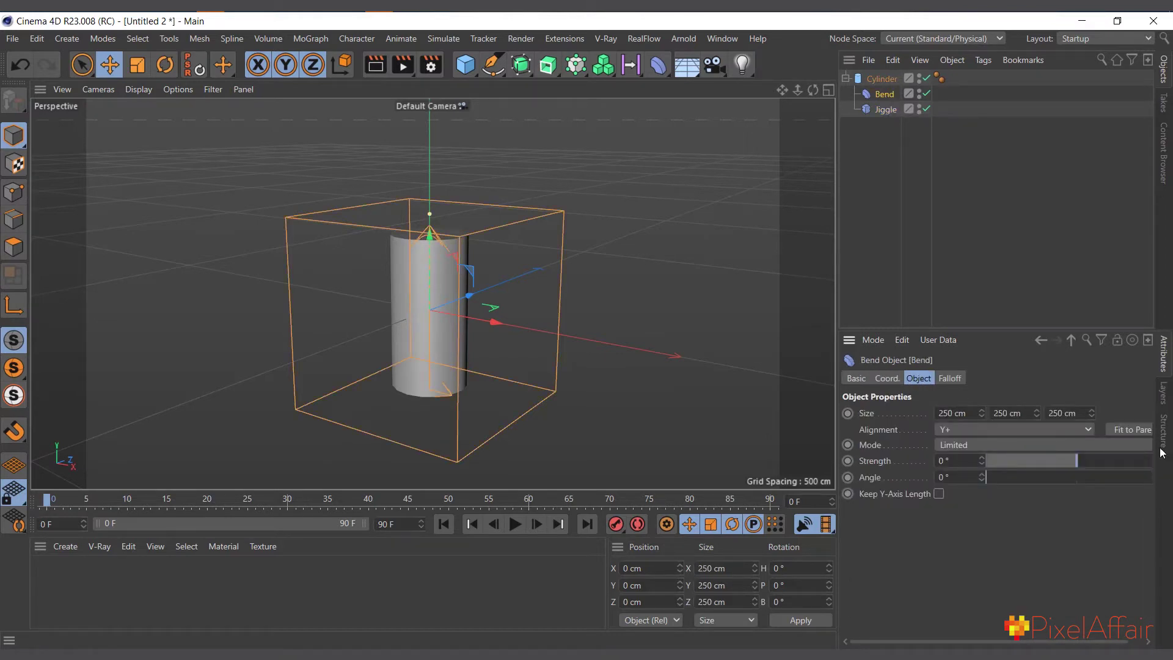
{"action": "left_click", "coordinate": [1135, 431]}
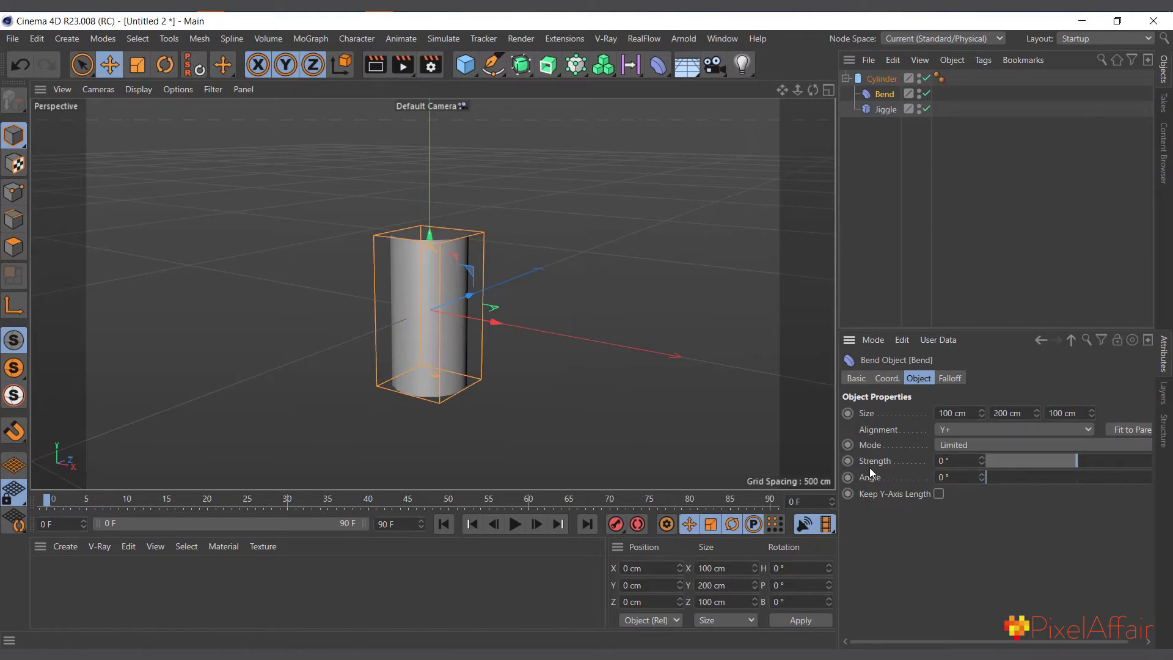
{"action": "left_click", "coordinate": [1084, 461]}
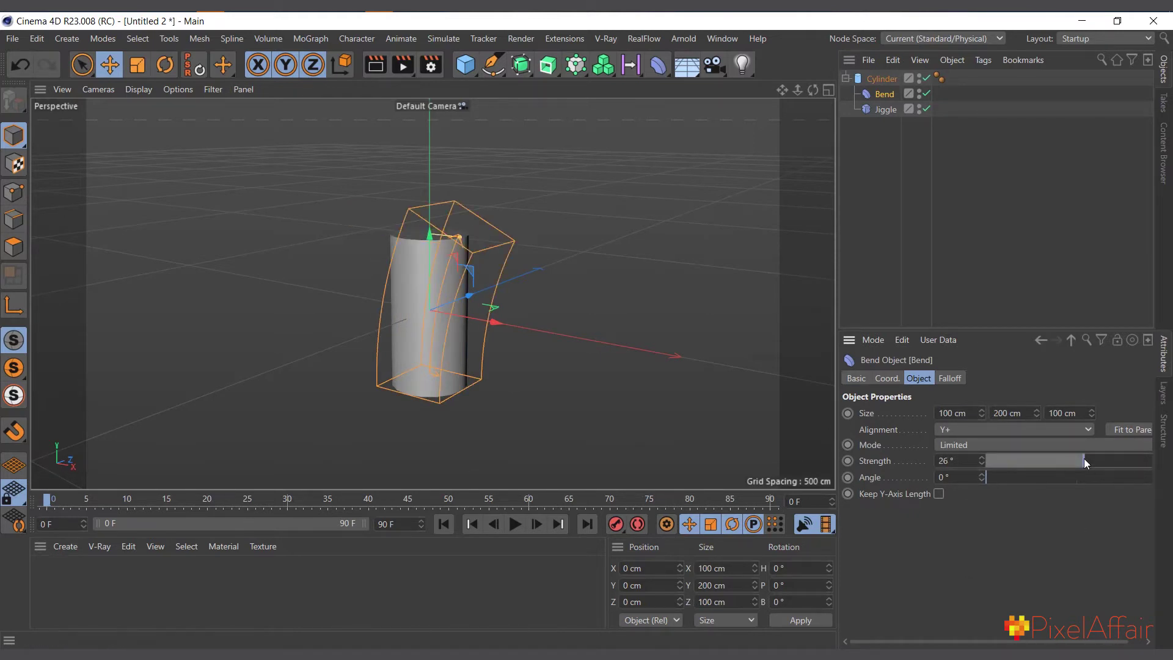
Set the cylinder's Height Segments to 10 and switch off Jiggle
{"action": "left_click", "coordinate": [882, 78]}
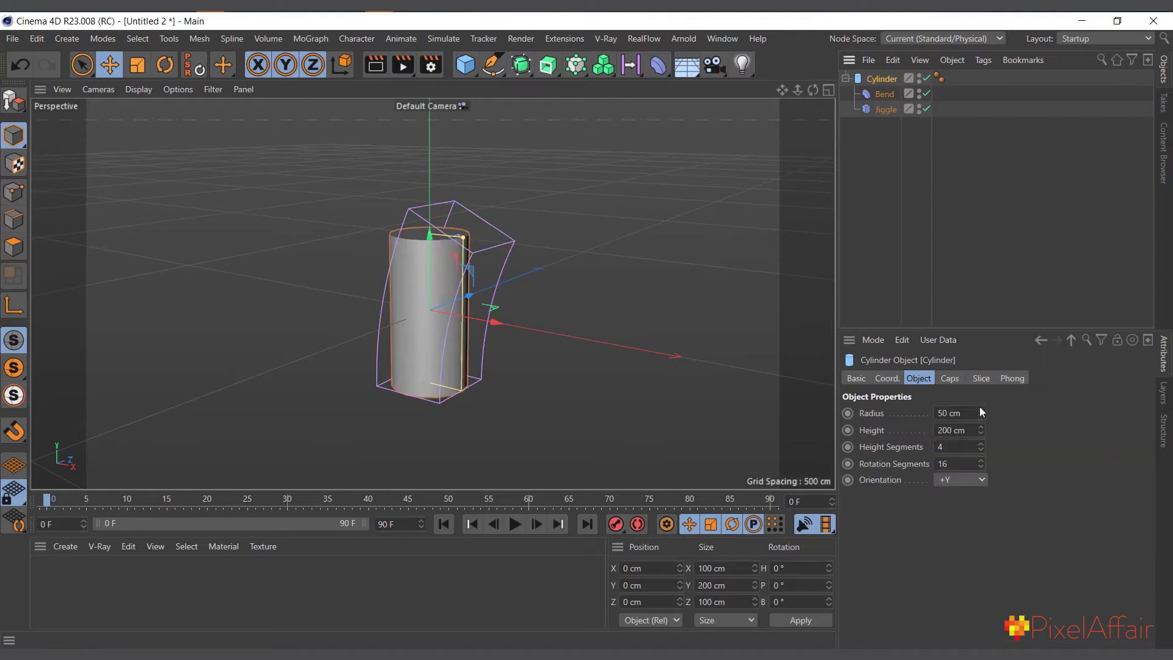
{"action": "left_click_drag", "start_coordinate": [981, 446], "coordinate": [981, 435]}
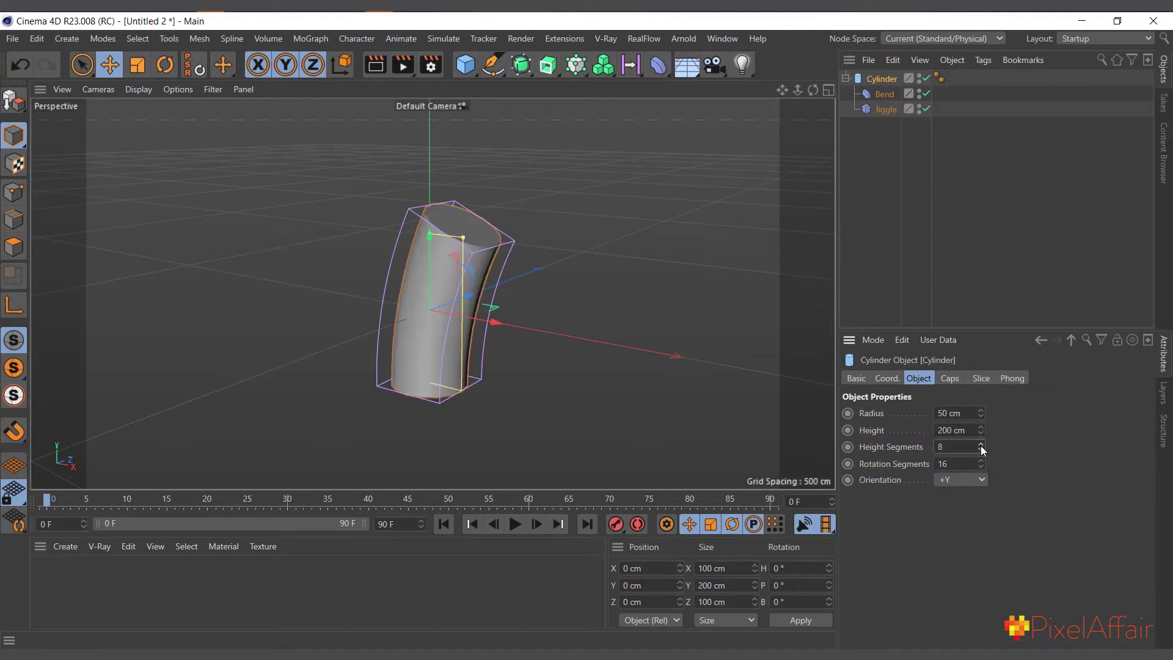
{"action": "left_click", "coordinate": [981, 443]}
{"action": "left_click", "coordinate": [981, 444]}
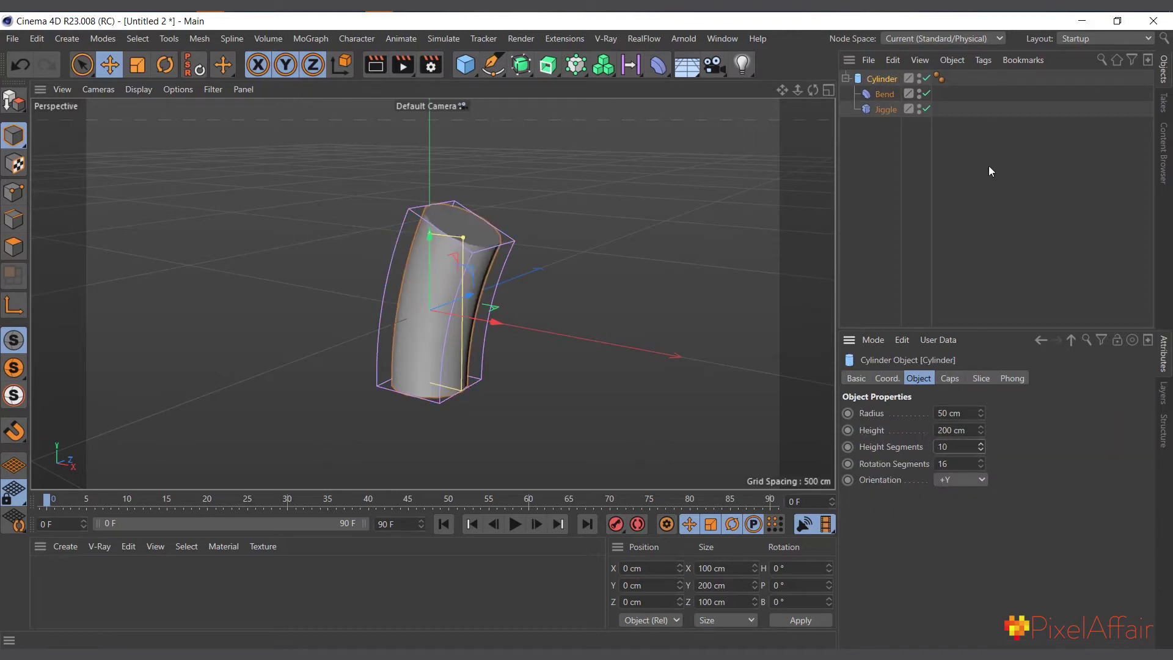
{"action": "left_click", "coordinate": [927, 108]}
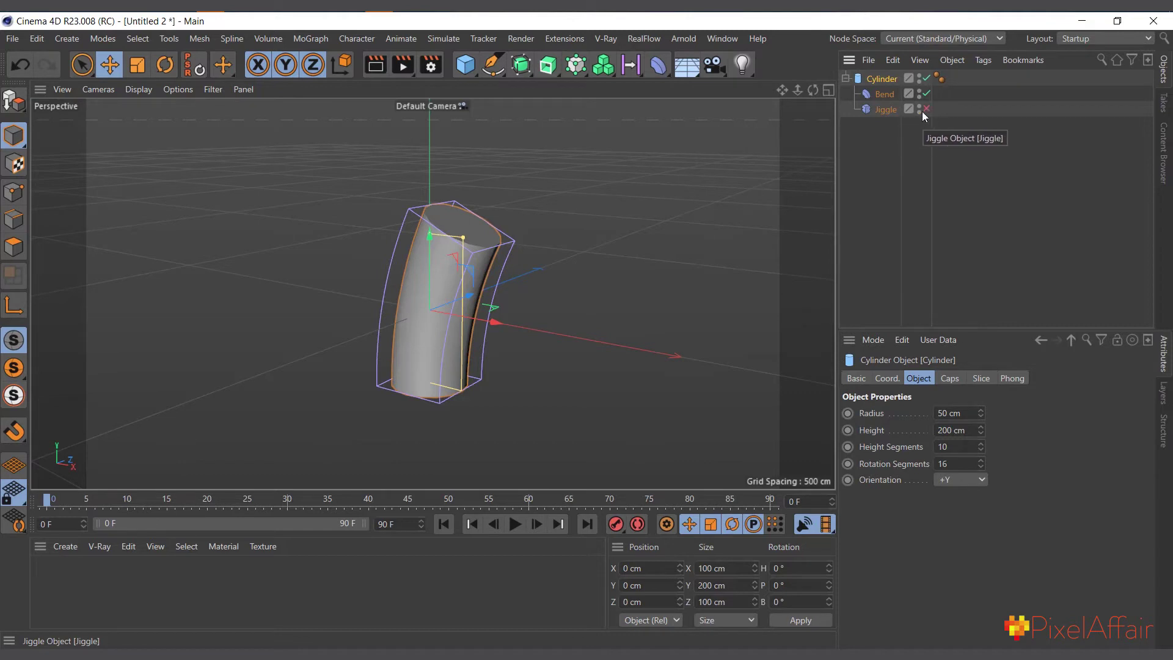
Key Bend Strength at 26° on frame 0 and -35° on frame 10
{"action": "left_click", "coordinate": [888, 97]}
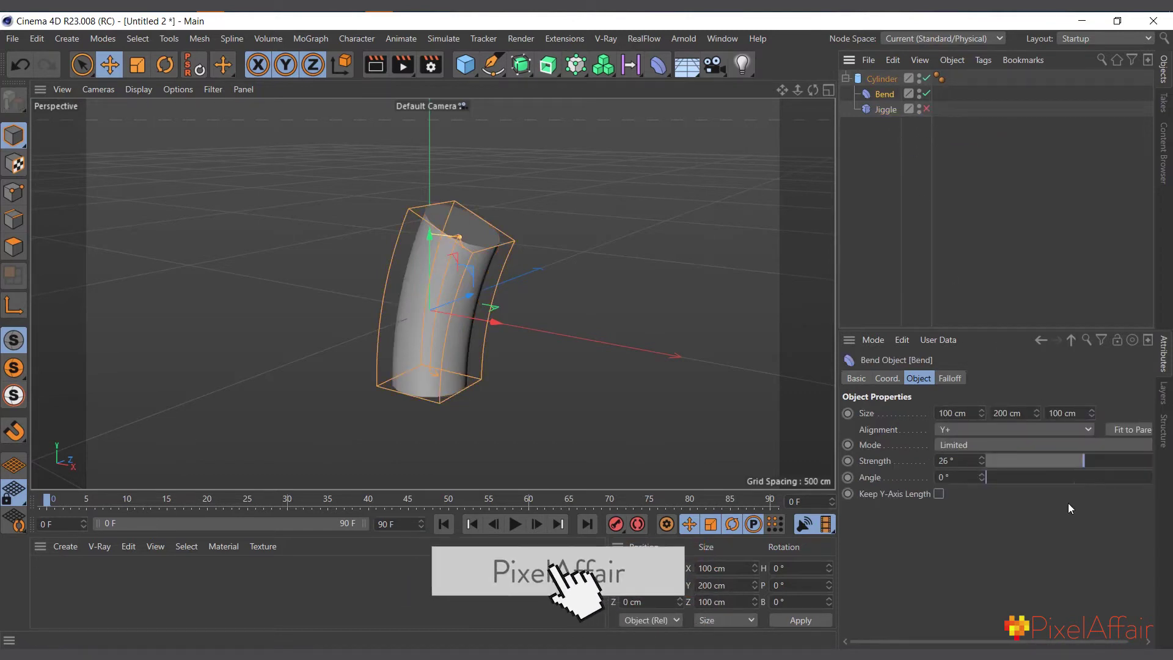
{"action": "left_click", "coordinate": [849, 462]}
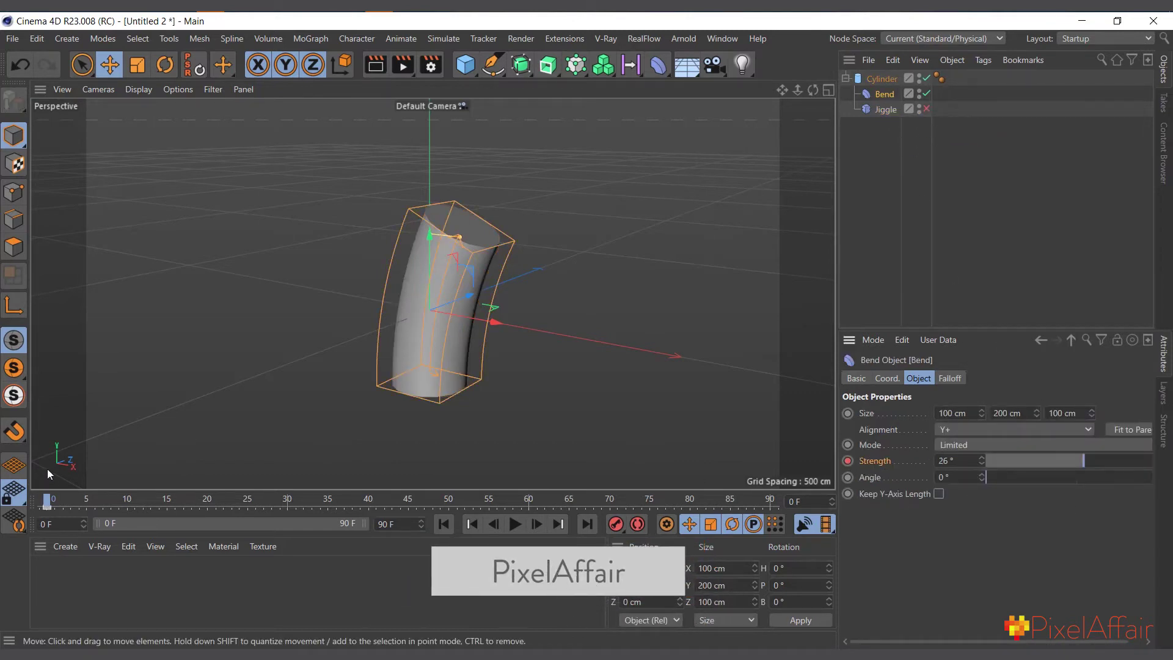
{"action": "left_click", "coordinate": [123, 497]}
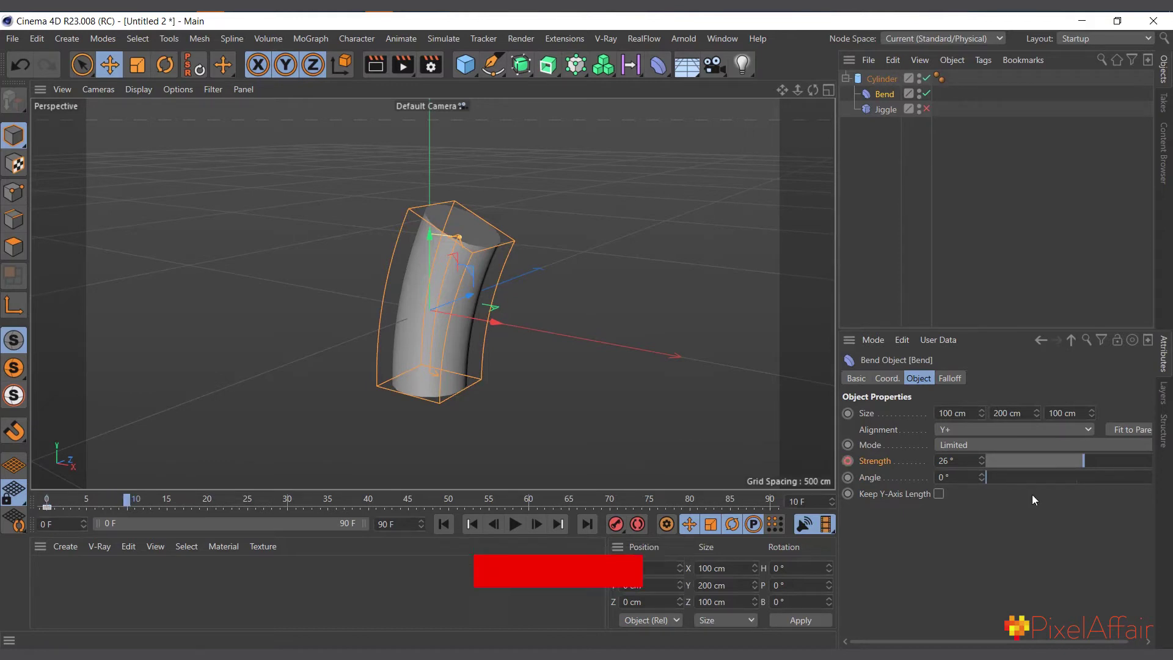
{"action": "left_click_drag", "start_coordinate": [1068, 463], "coordinate": [1068, 461]}
{"action": "left_click", "coordinate": [848, 460]}
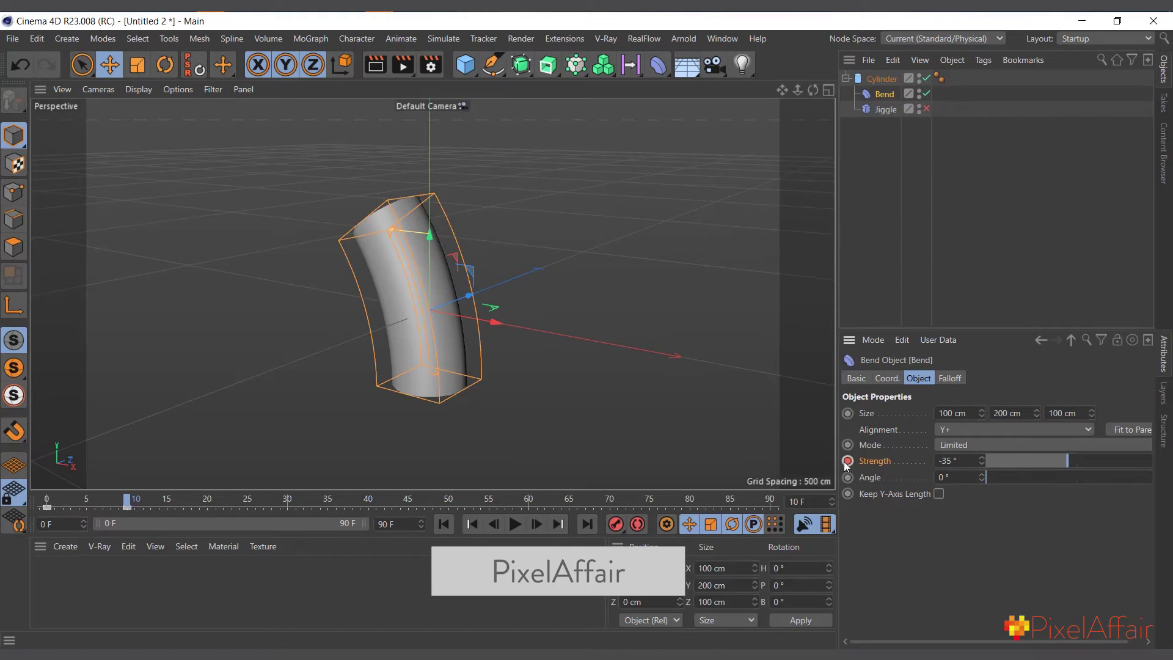
Preview the bend animation, re-enable Jiggle, replay it, and rewind to frame 0
{"action": "left_click", "coordinate": [515, 524]}
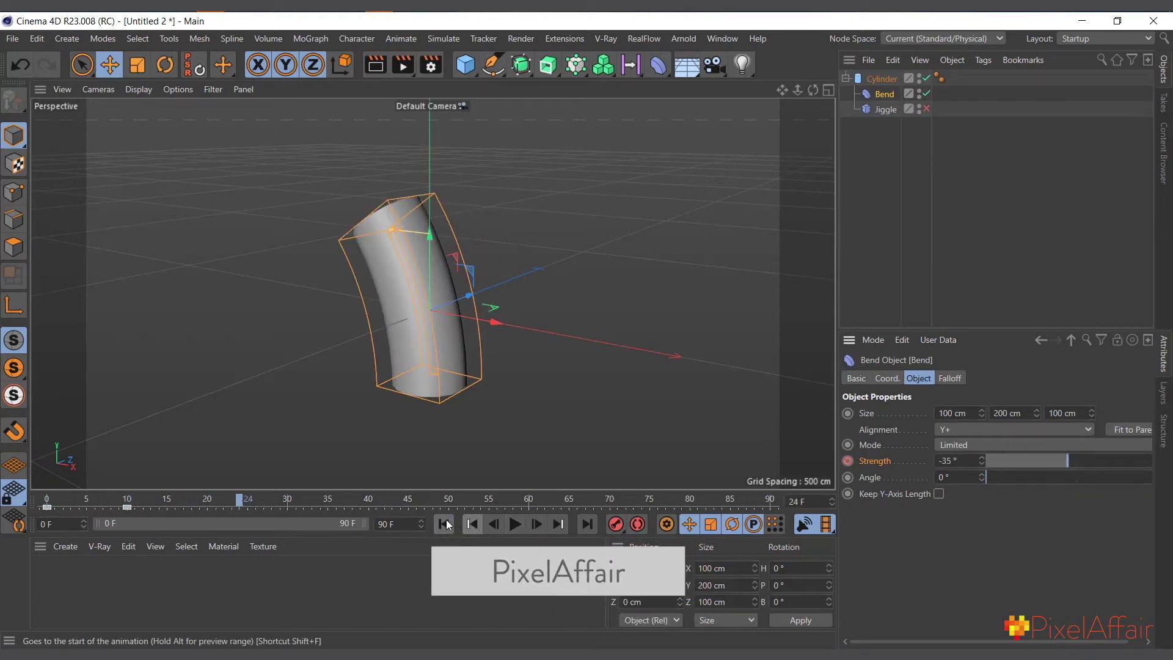
{"action": "left_click", "coordinate": [515, 524]}
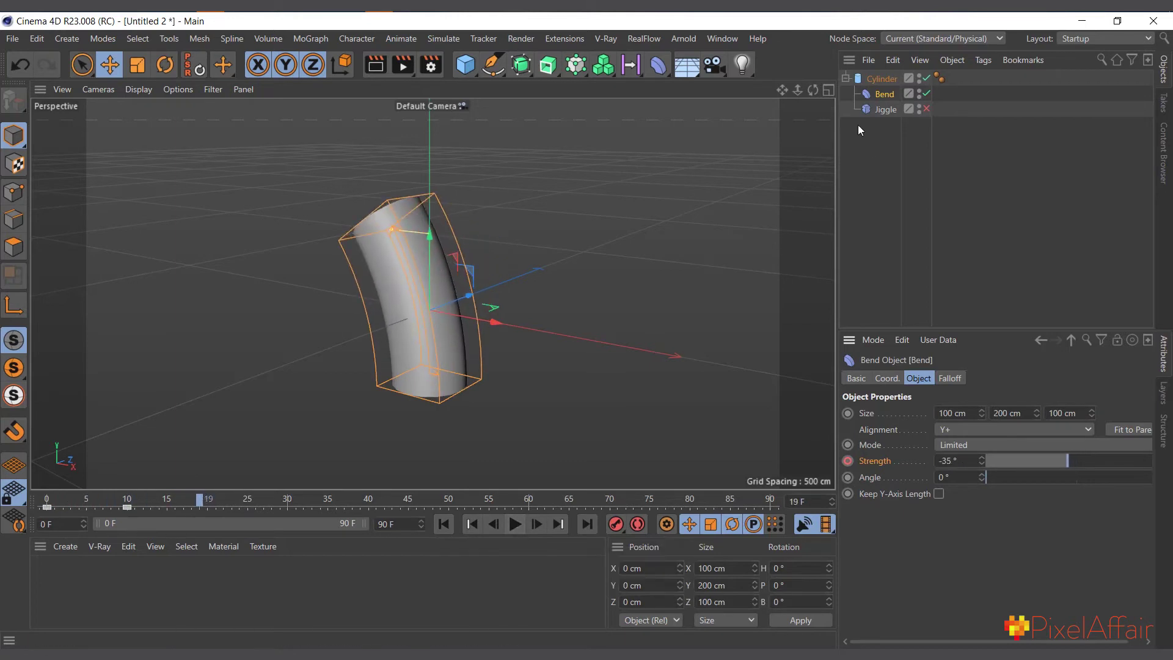
{"action": "left_click", "coordinate": [444, 524]}
{"action": "left_click", "coordinate": [926, 109]}
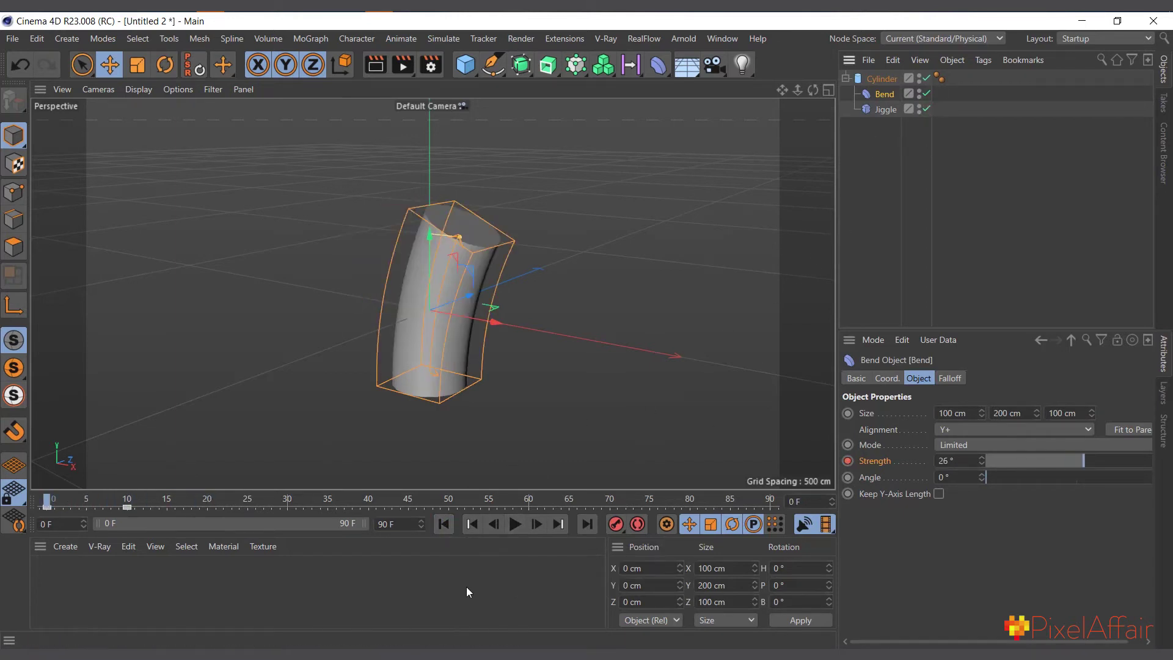
{"action": "left_click", "coordinate": [521, 527]}
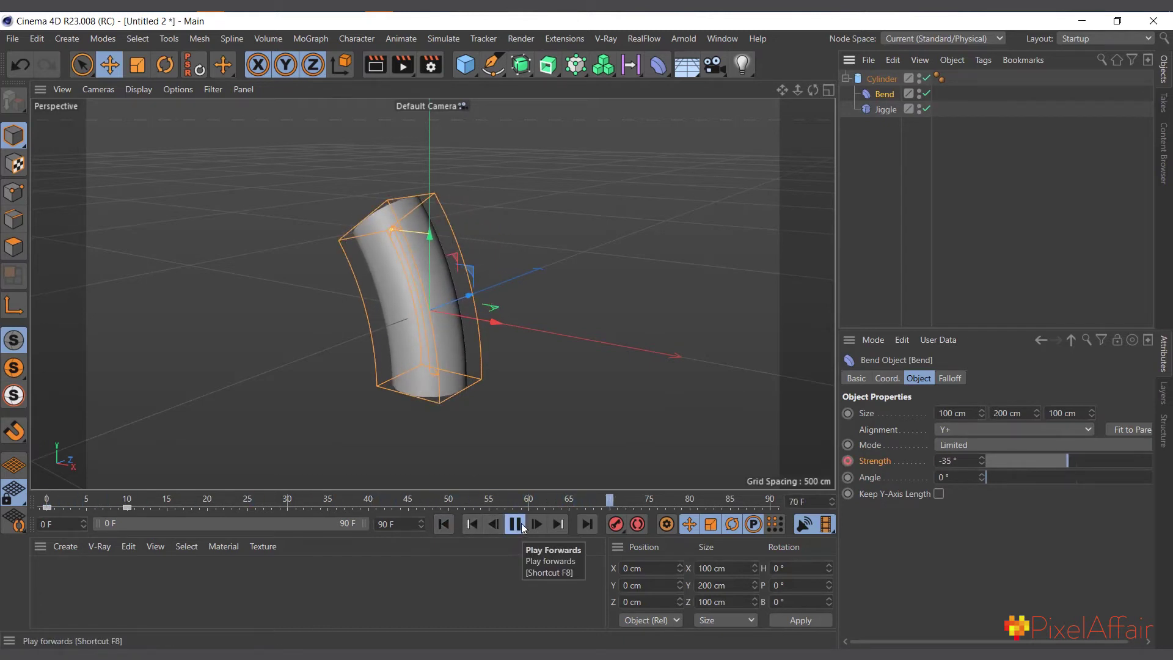
{"action": "left_click", "coordinate": [515, 525]}
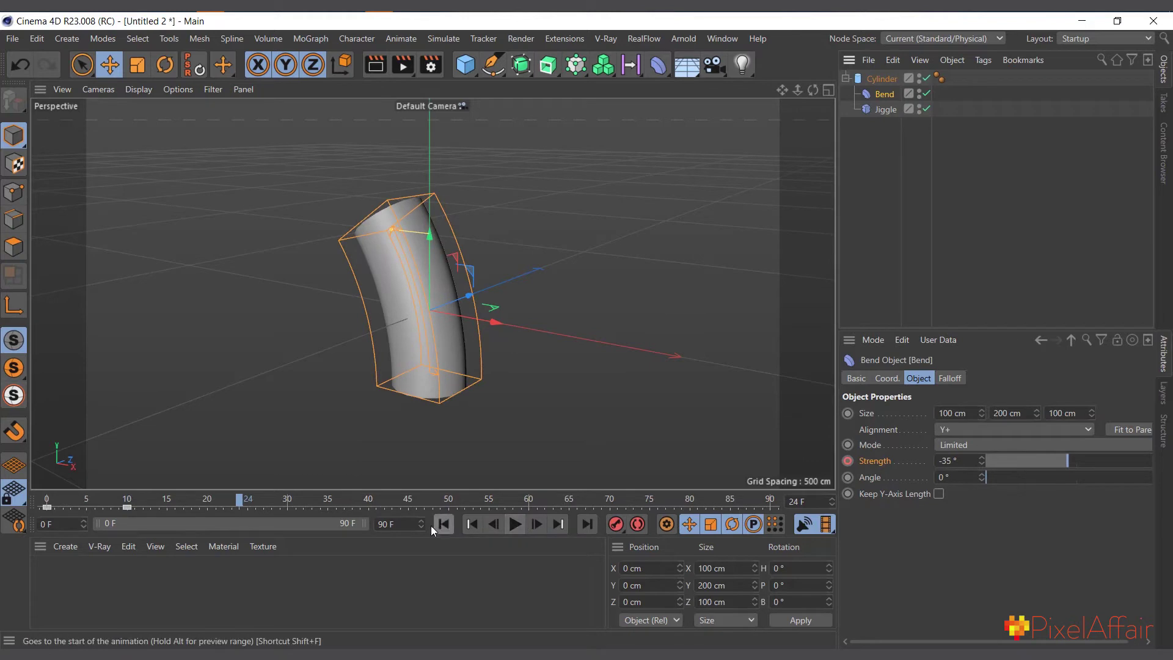
{"action": "left_click", "coordinate": [444, 524]}
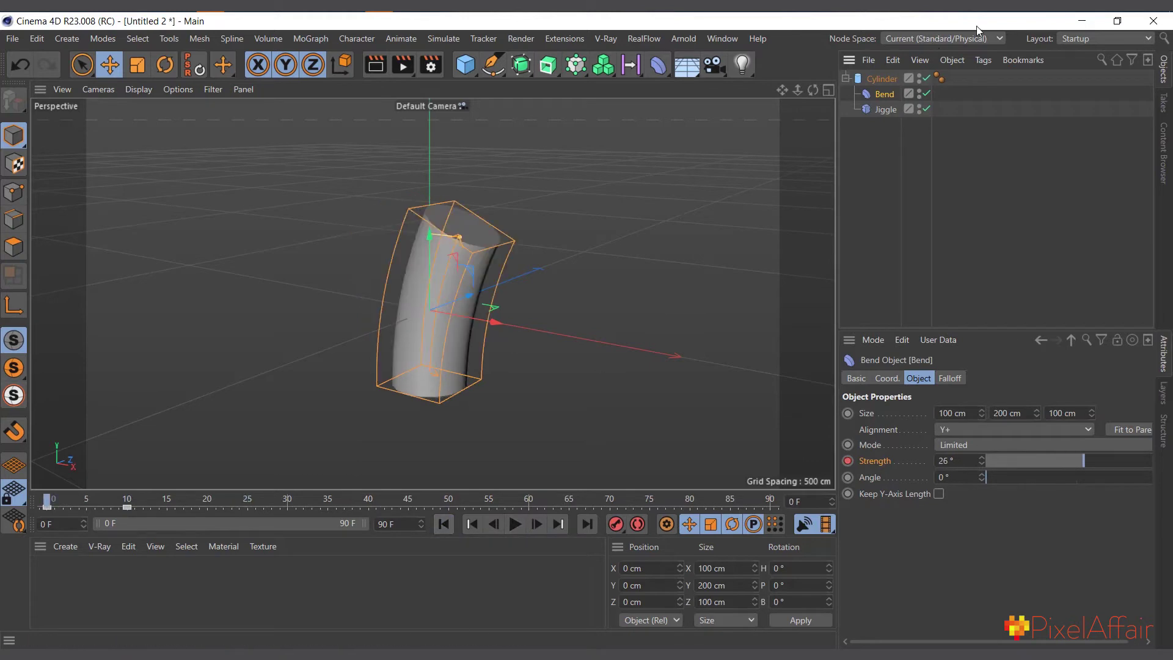
Add a Y+ Linear Field to Jiggle's falloff and raise it to 86.896 cm
{"action": "left_click", "coordinate": [881, 110]}
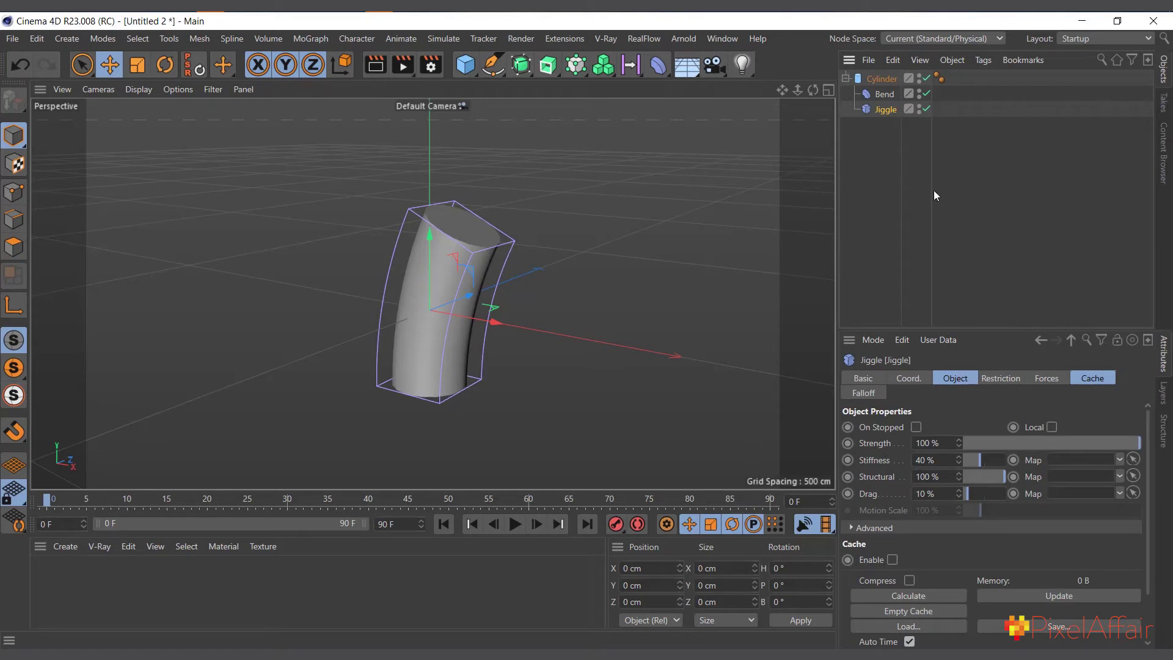
{"action": "left_click", "coordinate": [870, 394]}
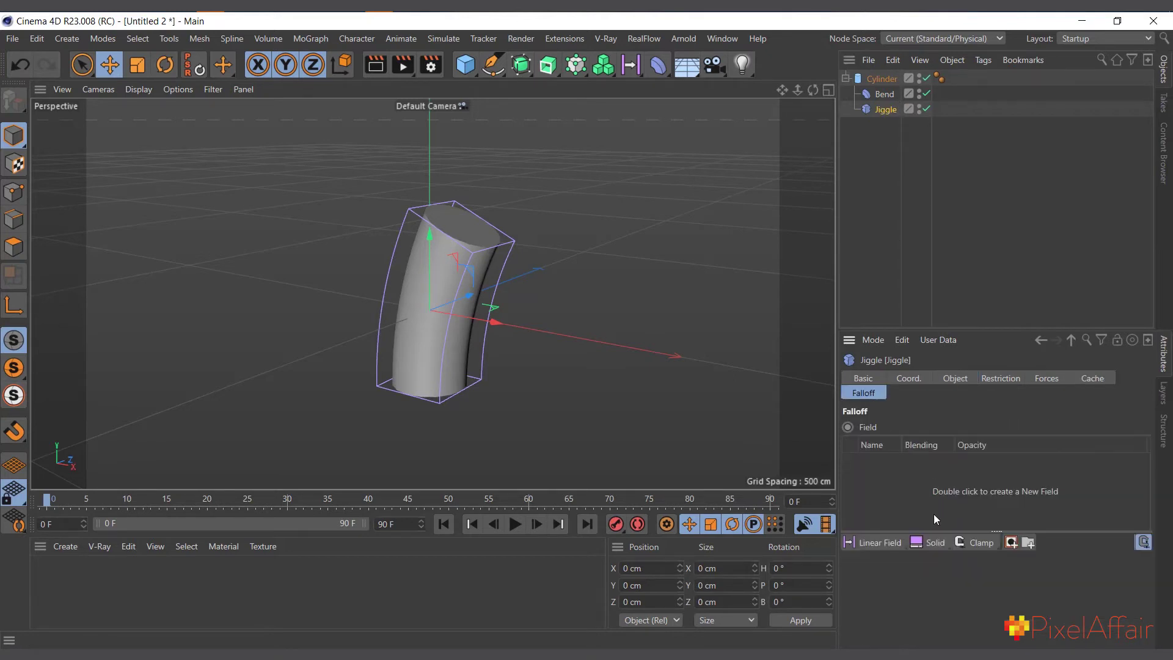
{"action": "left_click", "coordinate": [876, 544]}
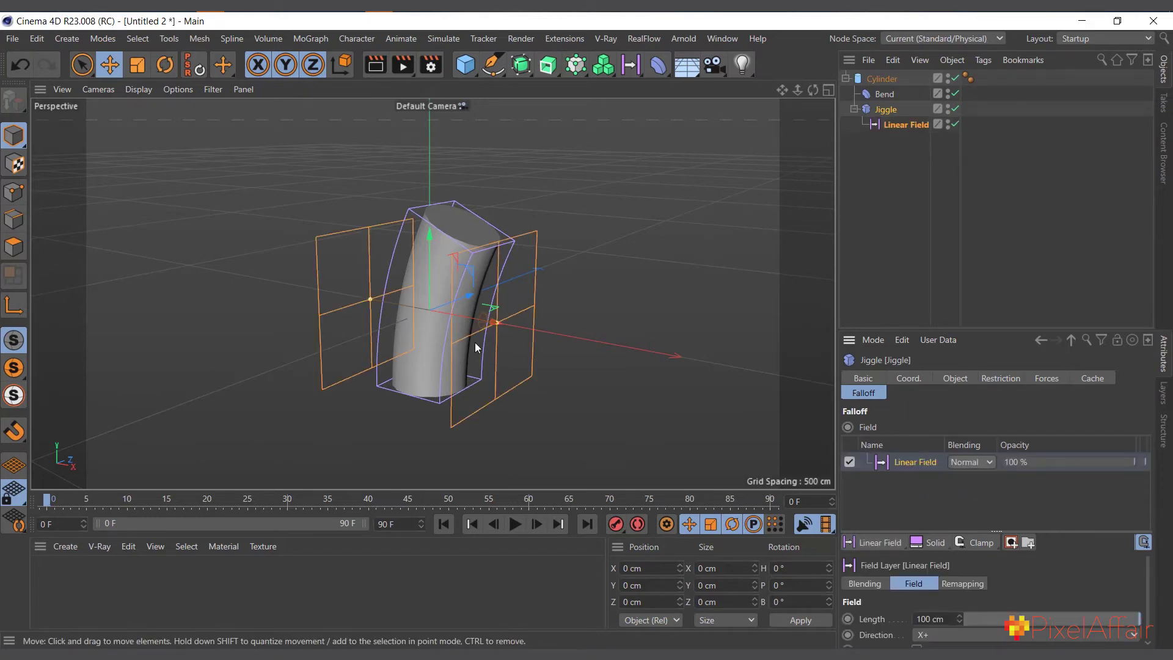
{"action": "left_click", "coordinate": [929, 634]}
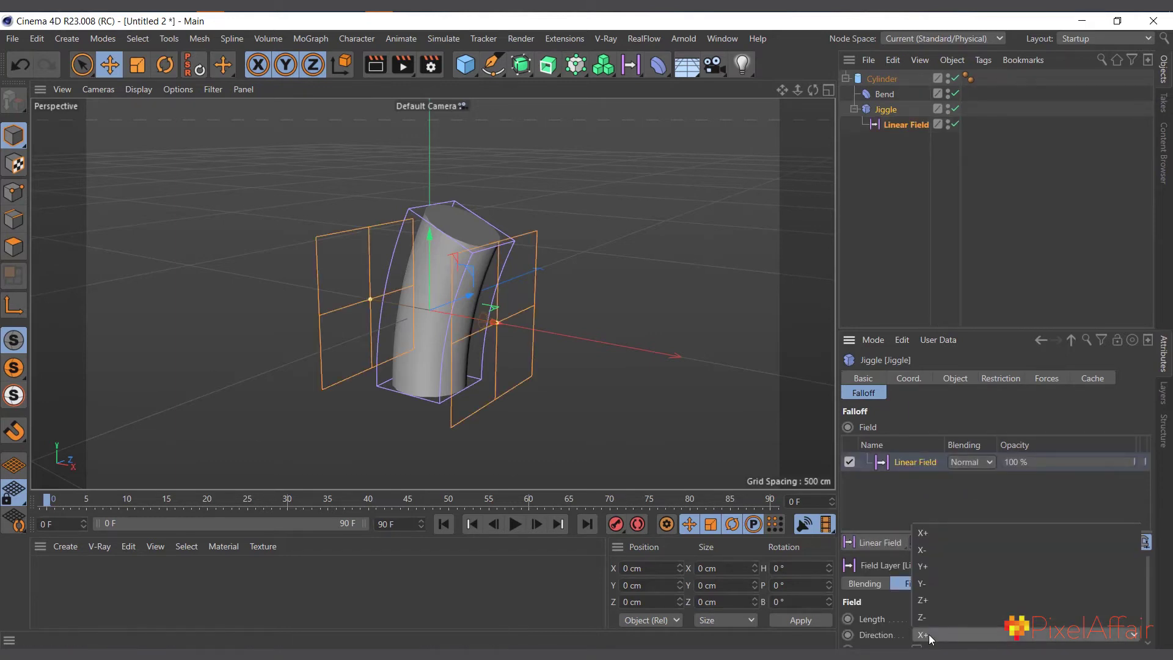
{"action": "left_click", "coordinate": [949, 567]}
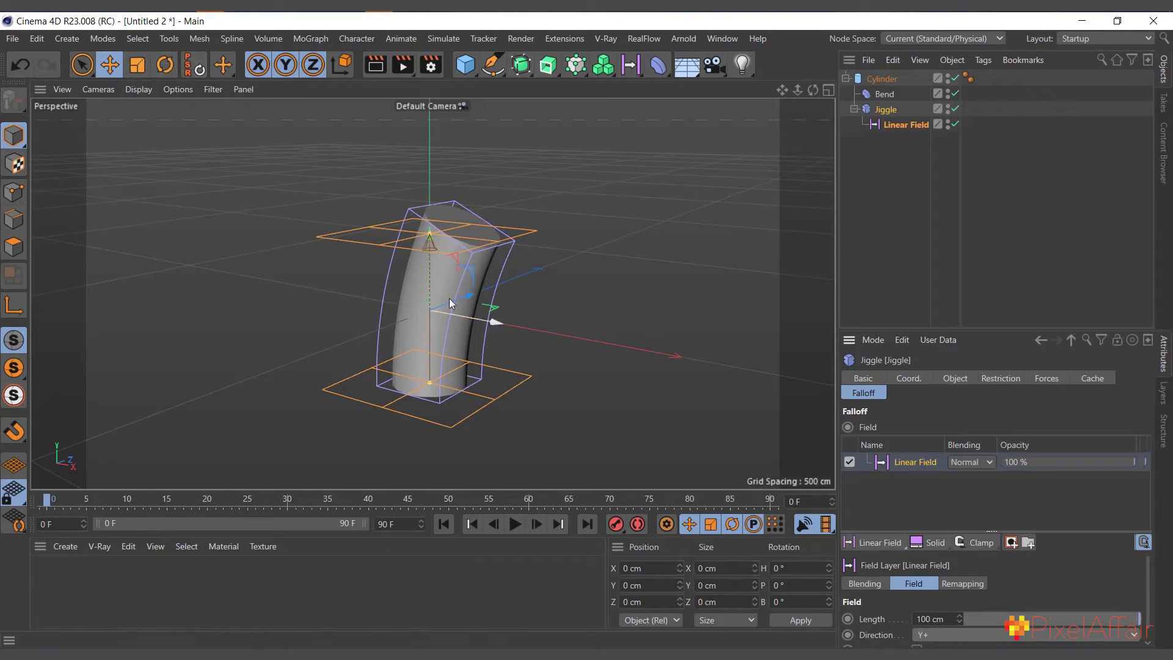
{"action": "left_click_drag", "start_coordinate": [428, 282], "coordinate": [418, 208]}
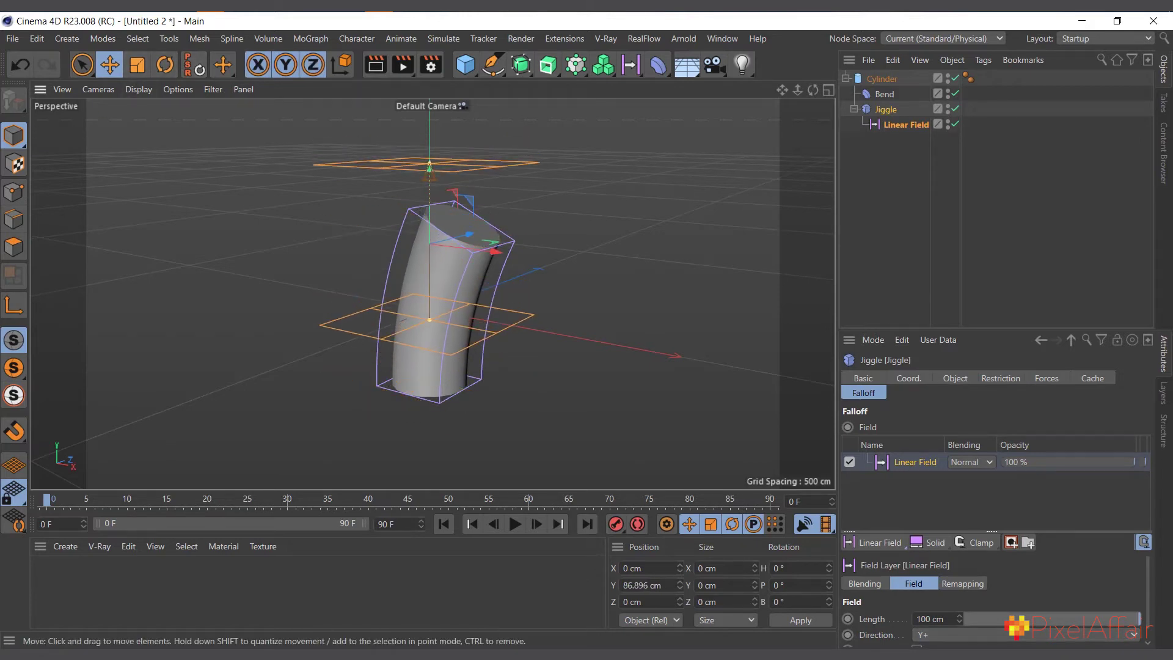
{"action": "left_click", "coordinate": [515, 524]}
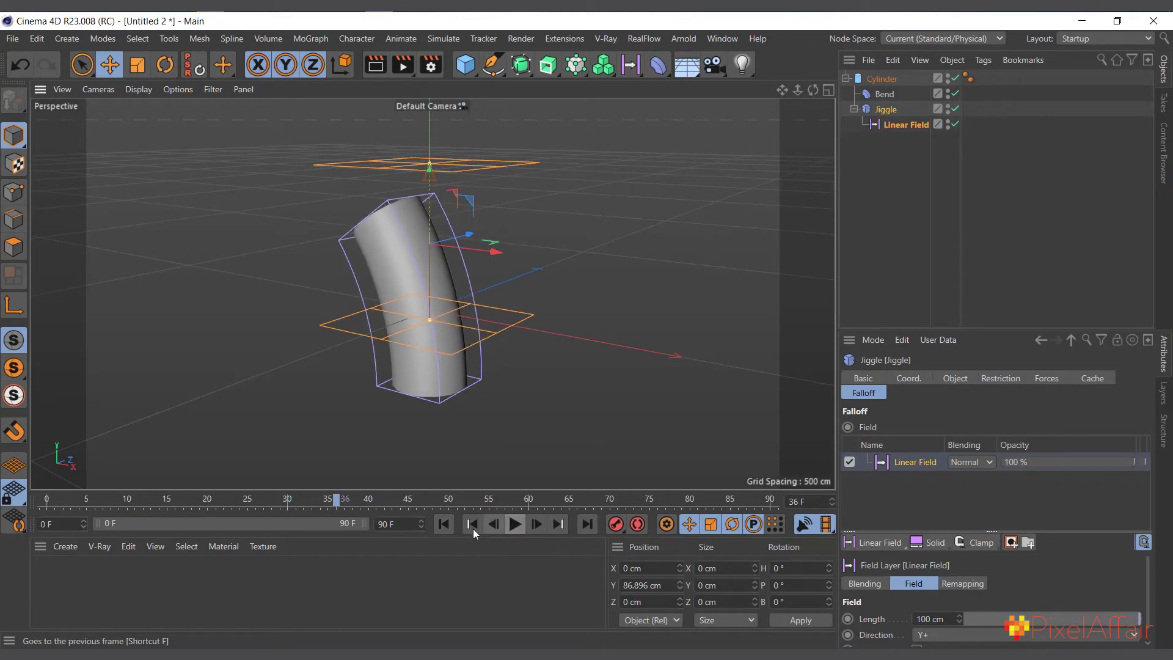
{"action": "left_click", "coordinate": [444, 524]}
{"action": "left_click", "coordinate": [516, 524]}
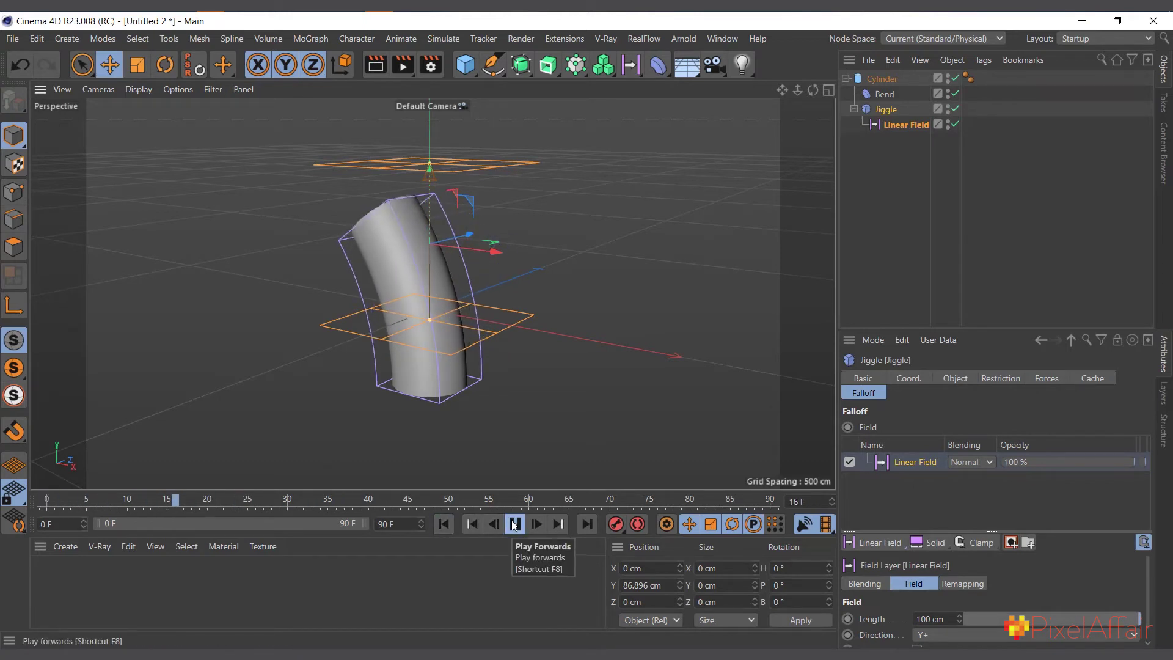
{"action": "left_click", "coordinate": [515, 524]}
{"action": "left_click", "coordinate": [443, 524]}
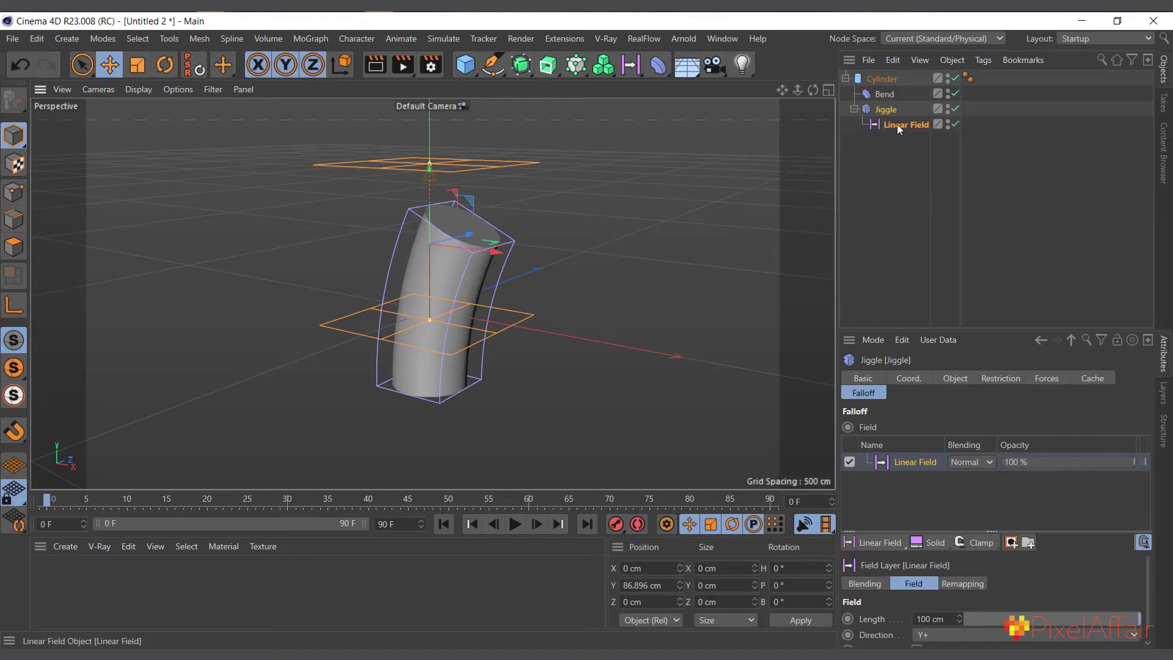
{"action": "left_click_drag", "start_coordinate": [50, 504], "coordinate": [86, 505]}
{"action": "key", "text": "Return"}
{"action": "key", "text": "F8"}
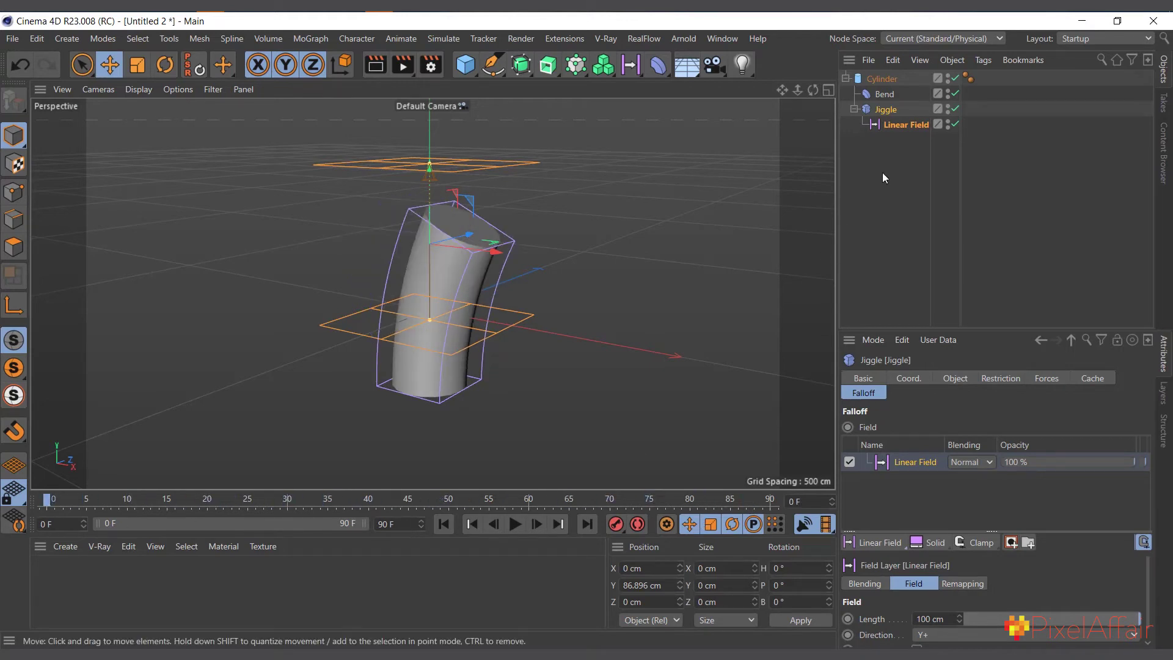
{"action": "left_click", "coordinate": [907, 123]}
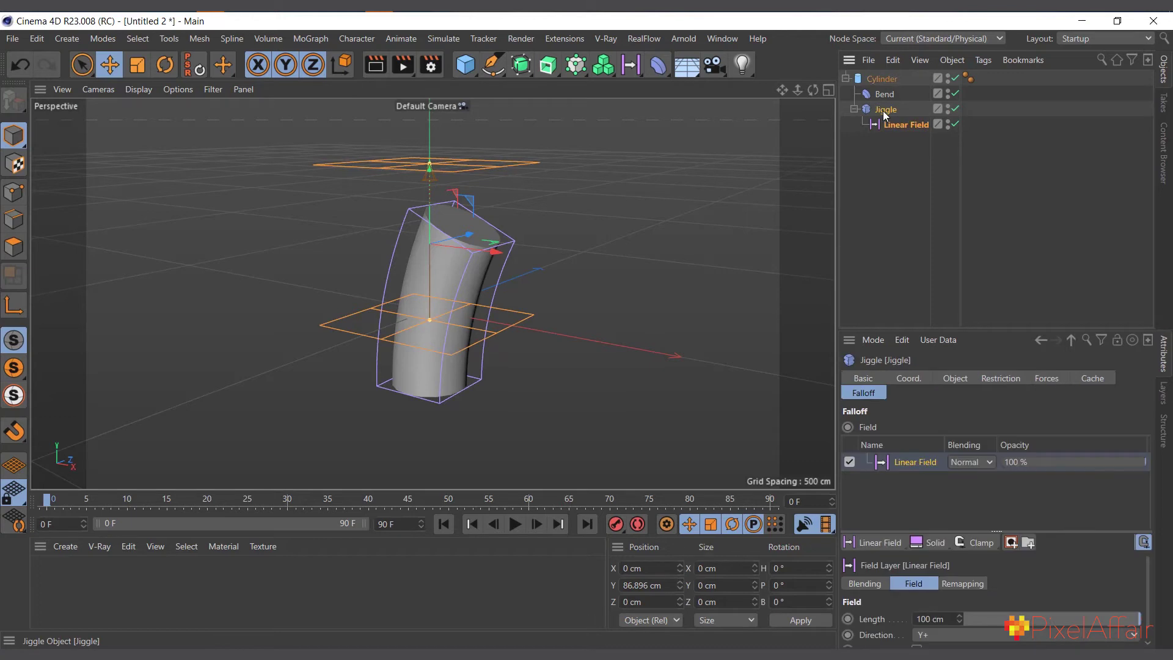
Calculate Jiggle's 379.65 KB cache and scrub the timeline to check it
{"action": "left_click", "coordinate": [1090, 380]}
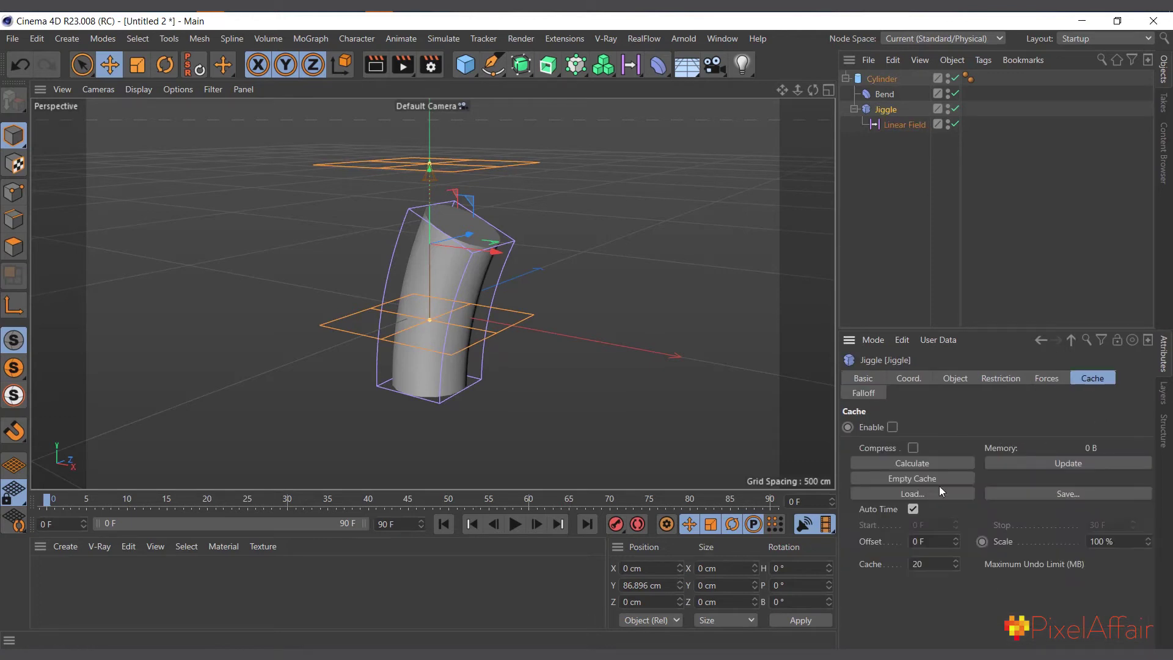
{"action": "left_click", "coordinate": [911, 465]}
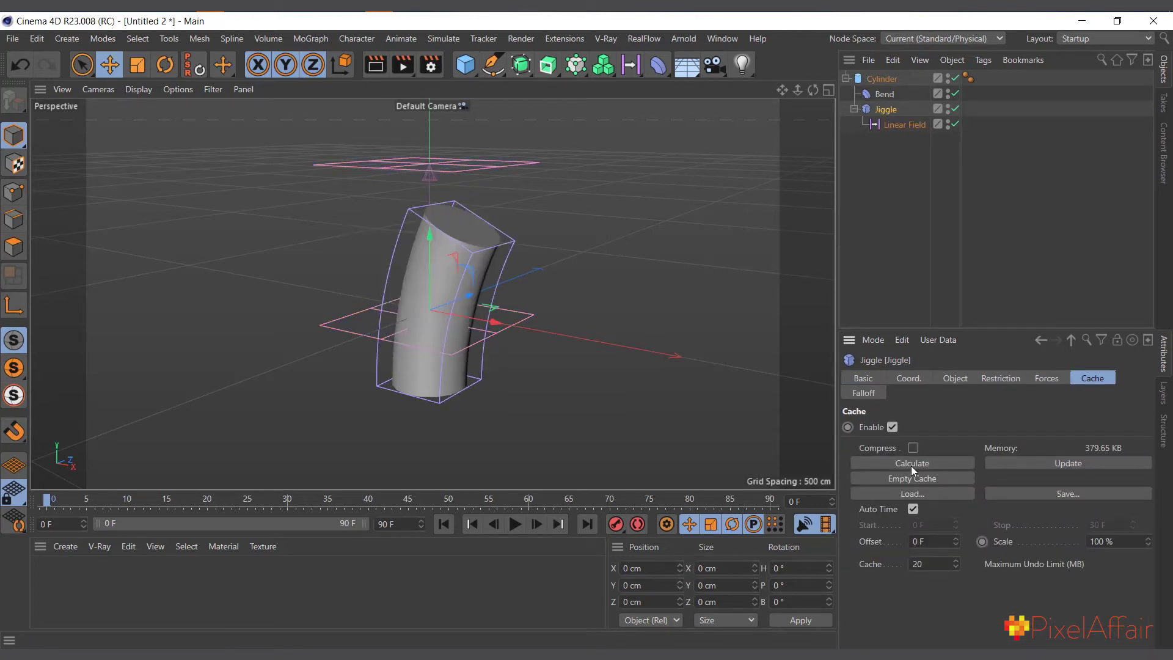
{"action": "left_click_drag", "start_coordinate": [51, 502], "coordinate": [2, 476]}
{"action": "left_click_drag", "start_coordinate": [47, 500], "coordinate": [347, 484]}
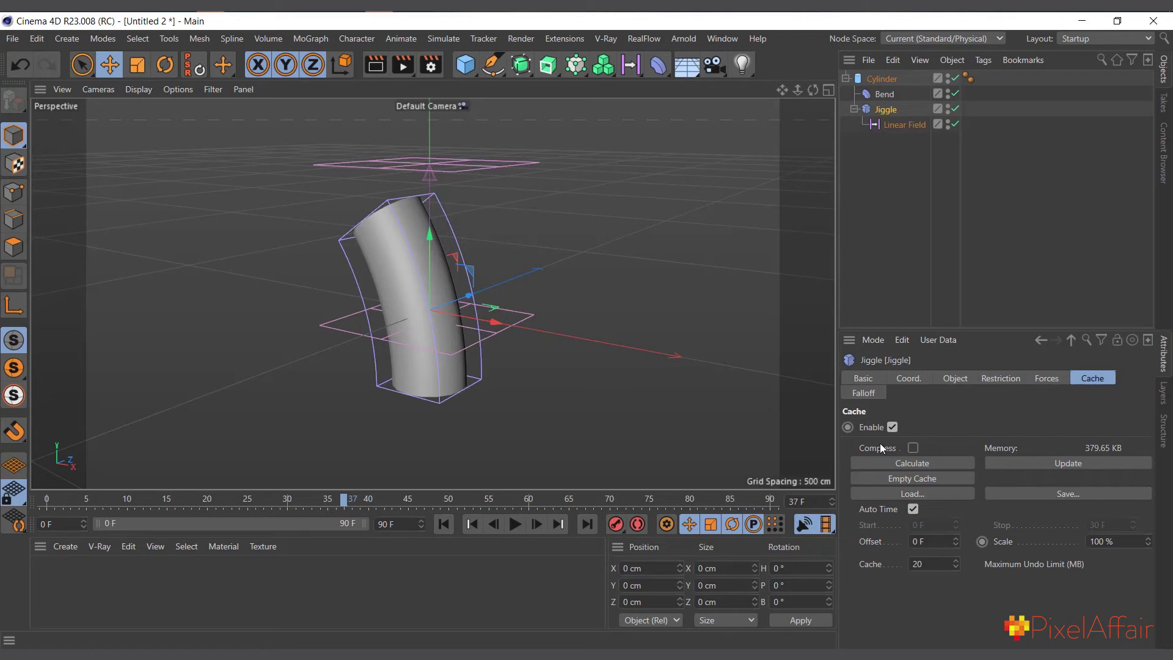
Delete the Bend deformer, disable Jiggle, and return to frame 0
{"action": "left_click", "coordinate": [854, 109]}
{"action": "left_click", "coordinate": [884, 96]}
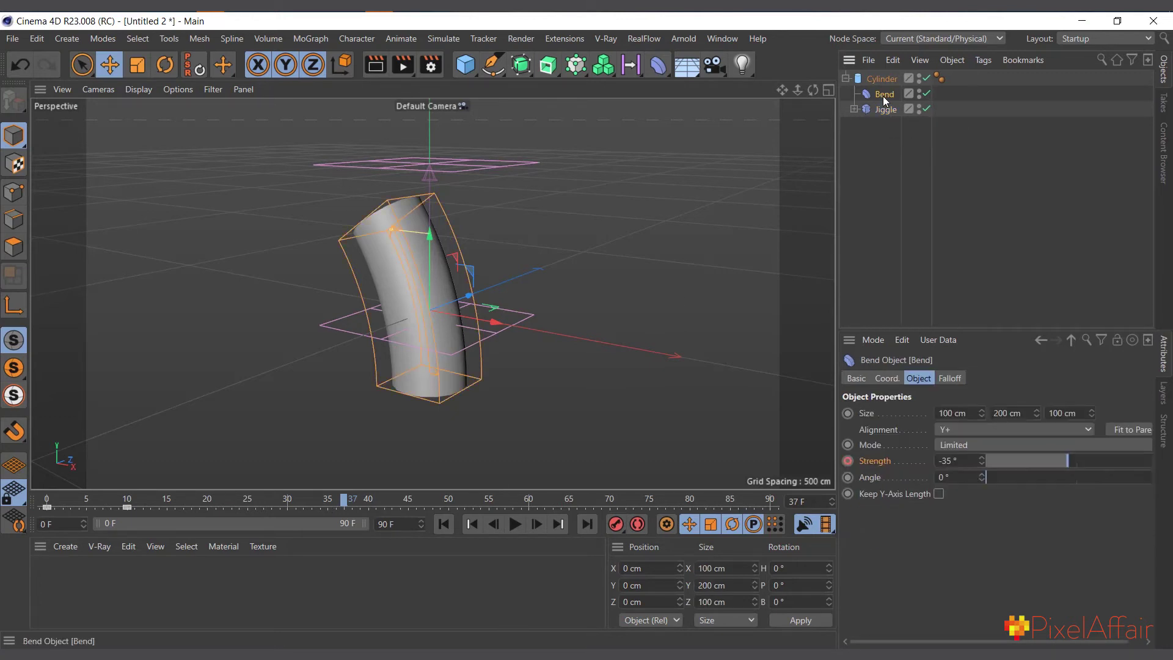
{"action": "key", "text": "Delete"}
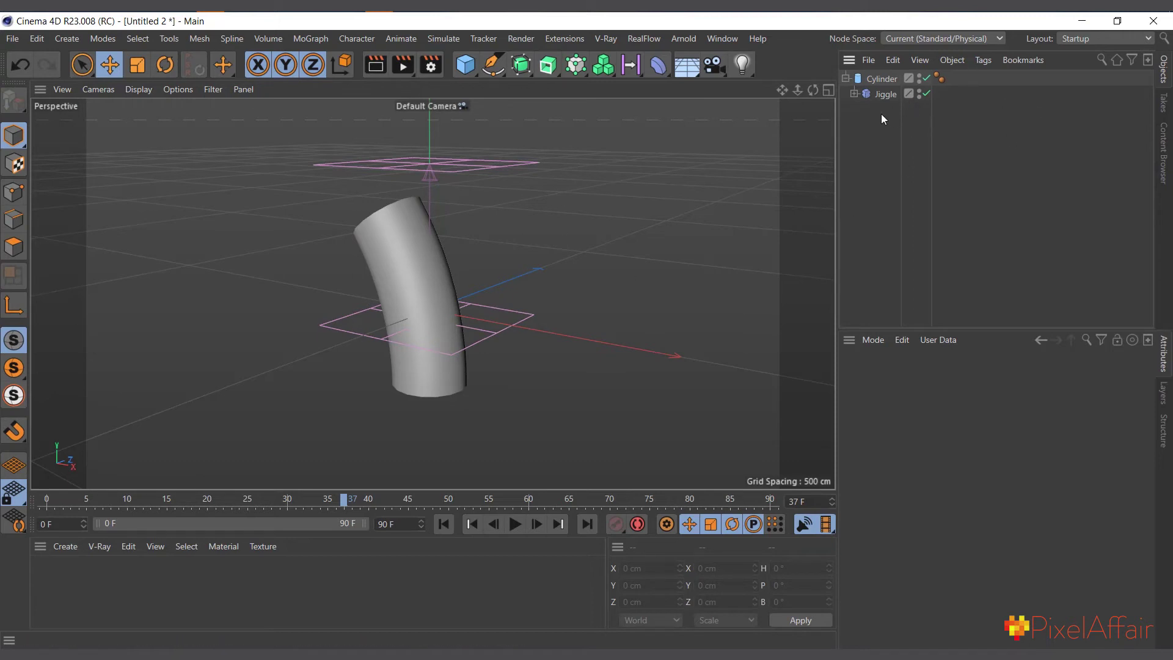
{"action": "left_click", "coordinate": [926, 94]}
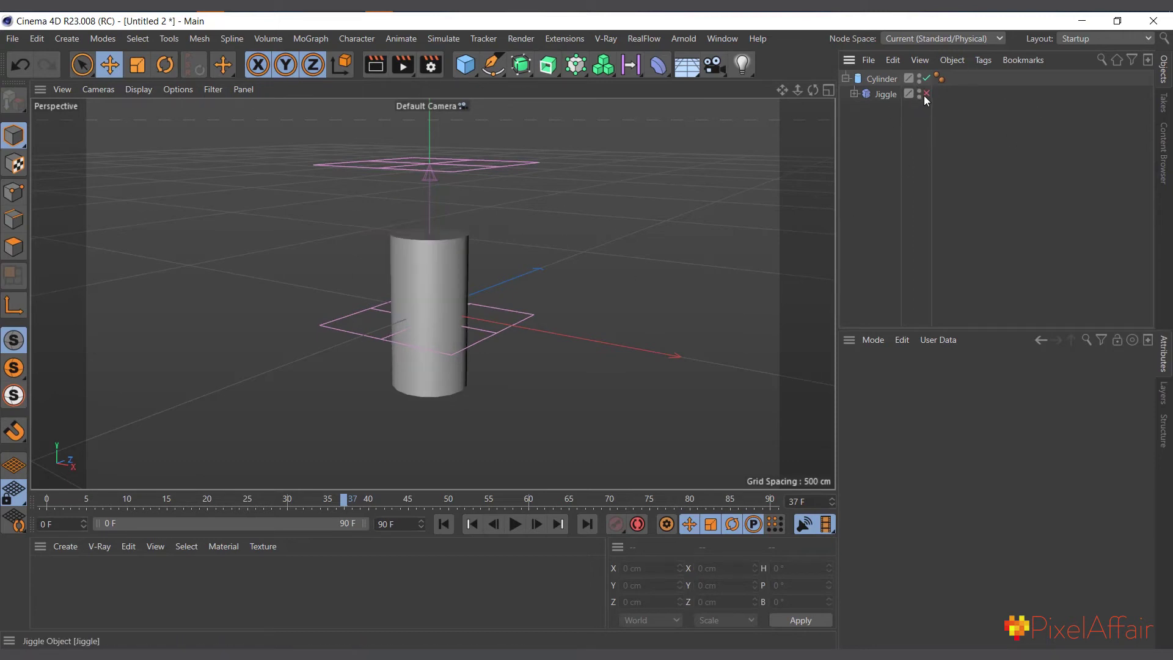
{"action": "left_click", "coordinate": [443, 524]}
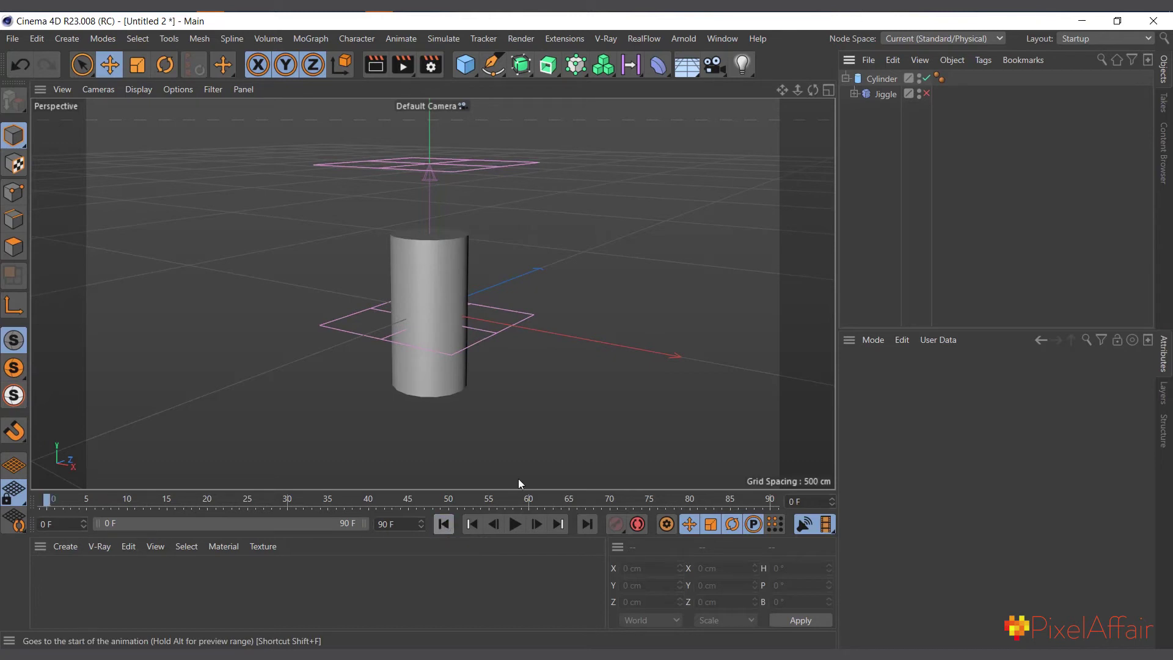
Delete the Linear Field under Jiggle, then select Jiggle and reframe the view on the cylinder
{"action": "left_click", "coordinate": [854, 94]}
{"action": "left_click", "coordinate": [892, 109]}
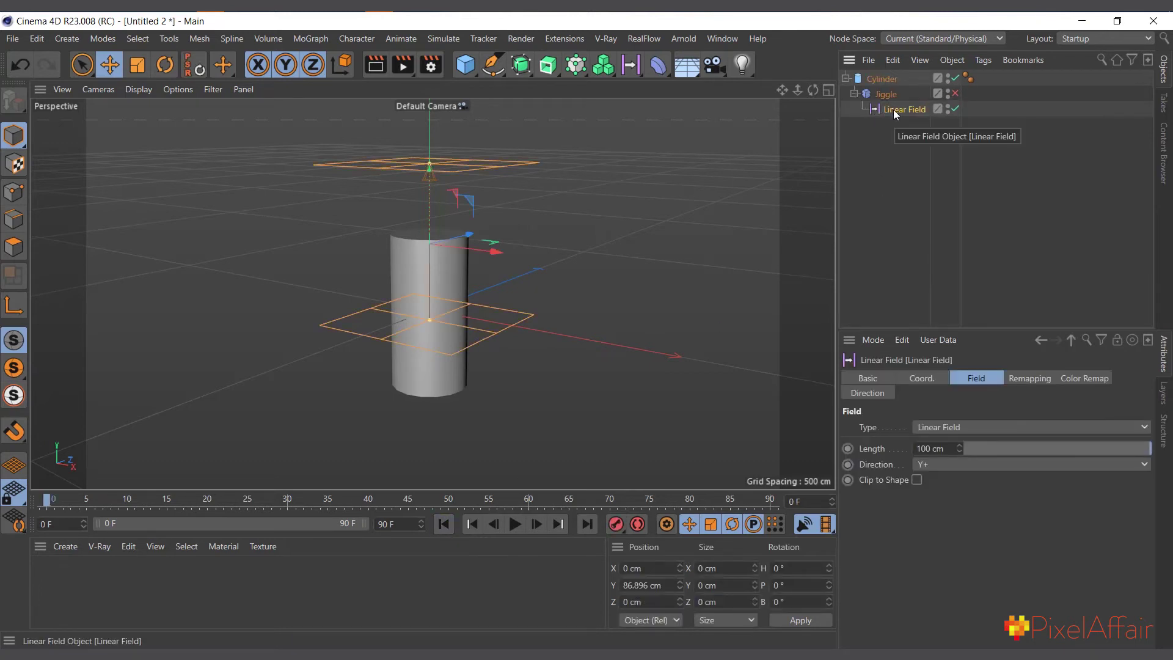
{"action": "key", "text": "Delete"}
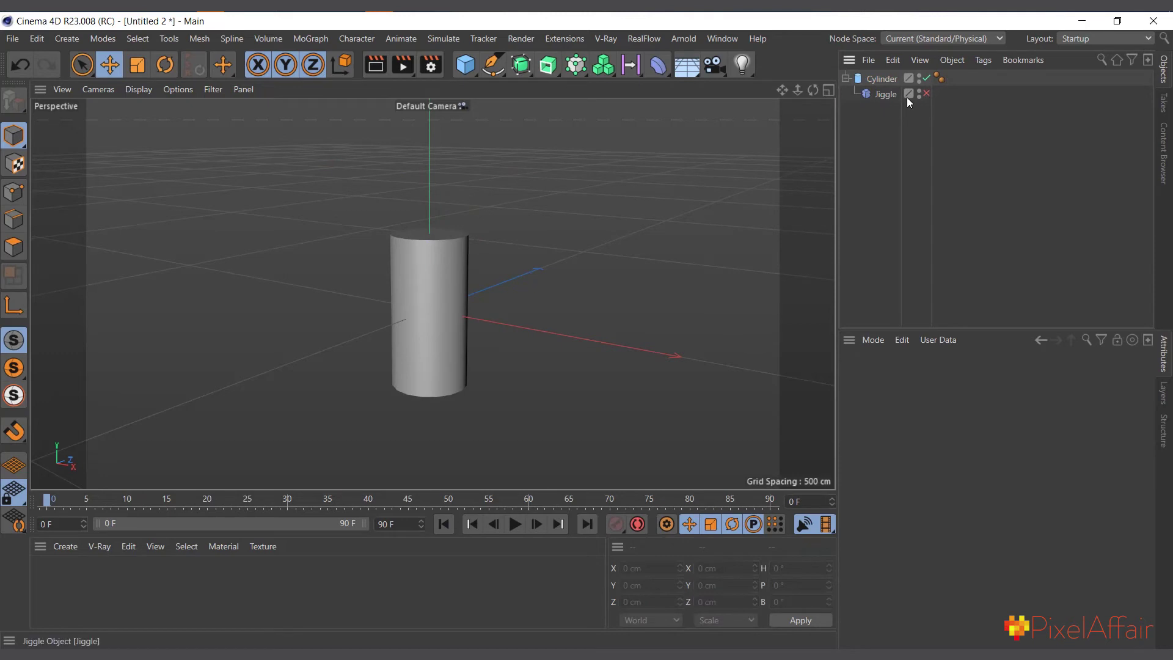
{"action": "left_click", "coordinate": [867, 94]}
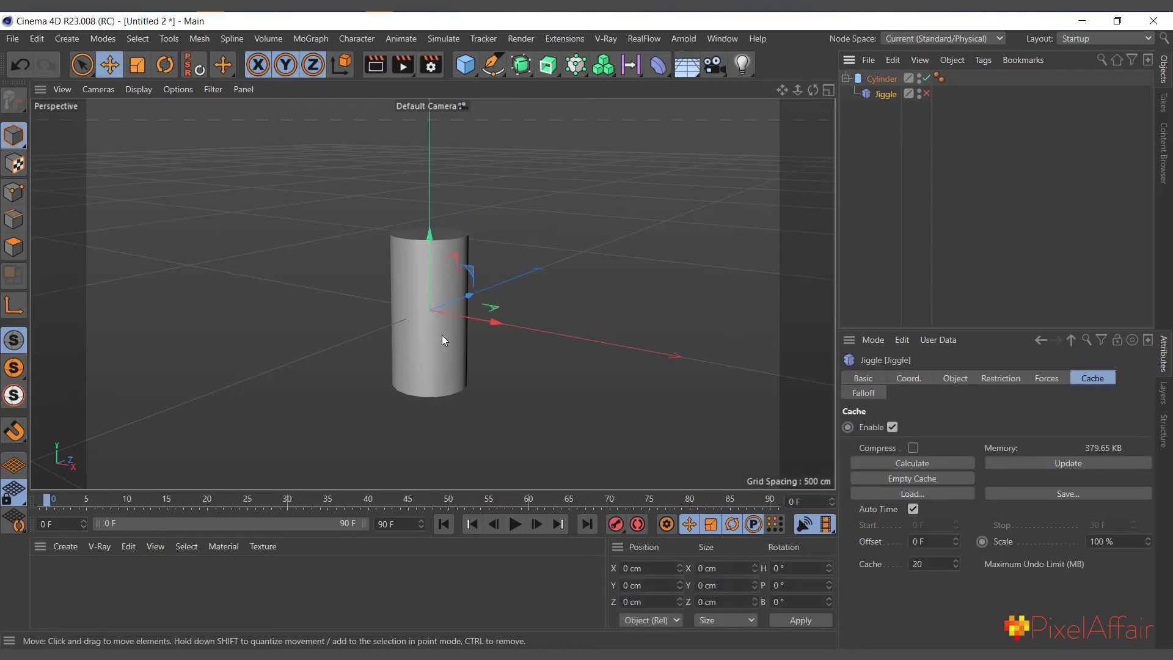
{"action": "scroll", "coordinate": [441, 325], "scroll_direction": "up", "scroll_amount": 1}
{"action": "scroll", "coordinate": [442, 322], "scroll_direction": "up", "scroll_amount": 1}
{"action": "scroll", "coordinate": [420, 277], "scroll_direction": "up", "scroll_amount": 2}
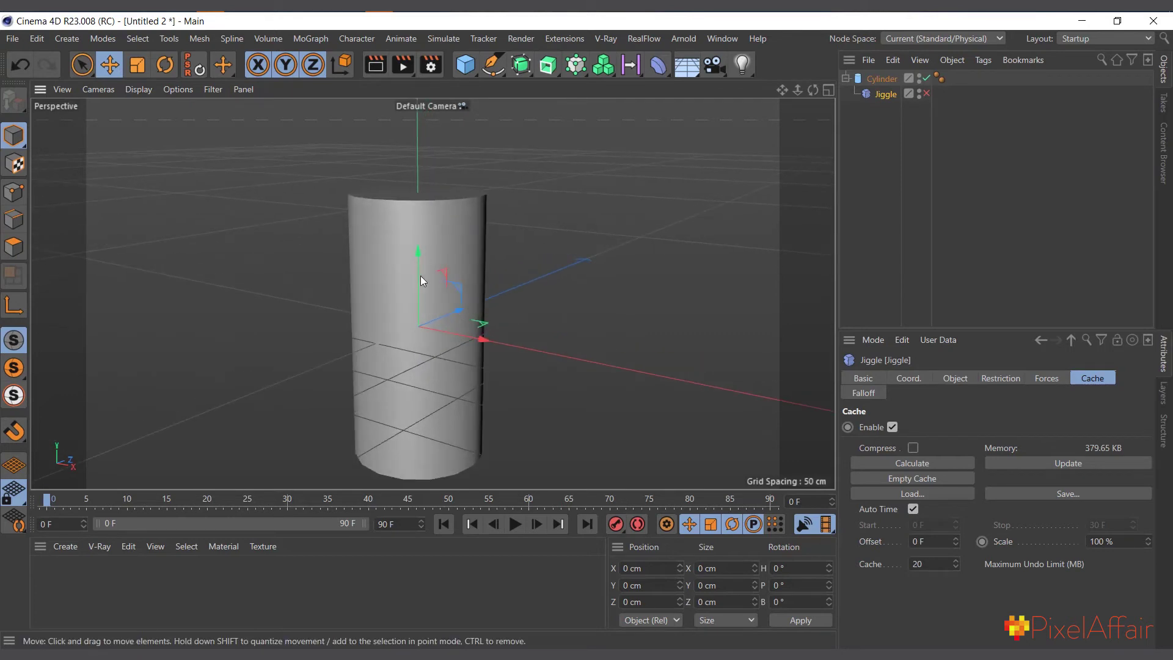
{"action": "left_click_drag", "start_coordinate": [782, 94], "coordinate": [783, 78]}
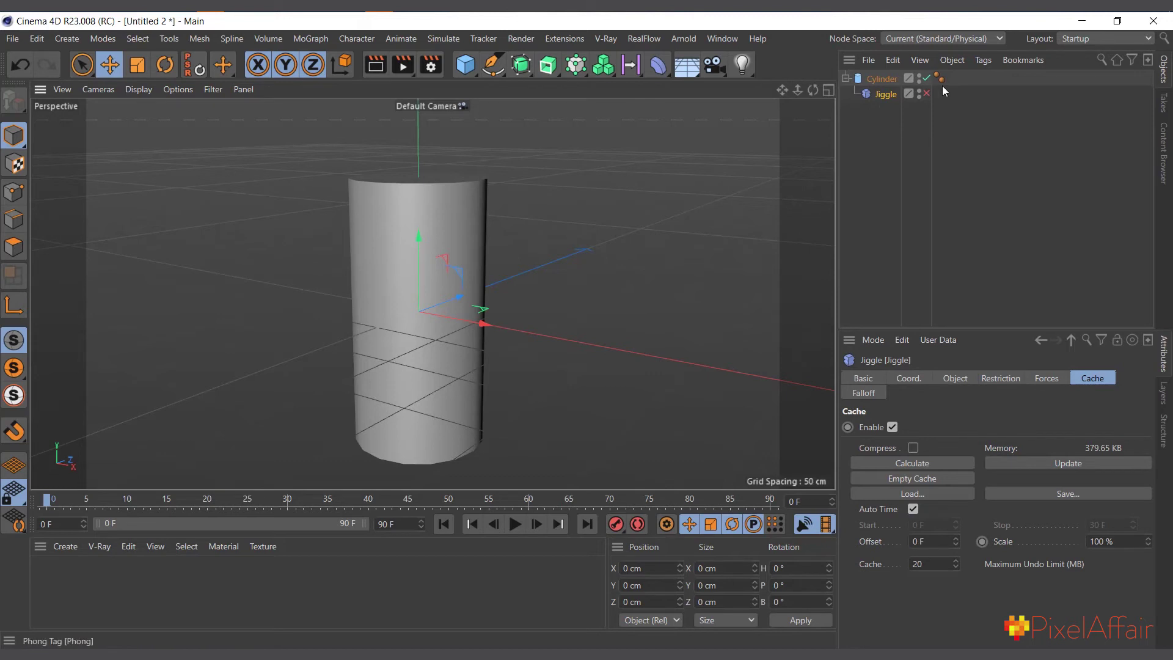
{"action": "left_click_drag", "start_coordinate": [525, 251], "coordinate": [448, 251], "text": "alt"}
{"action": "scroll", "coordinate": [416, 243], "scroll_direction": "down", "scroll_amount": 1}
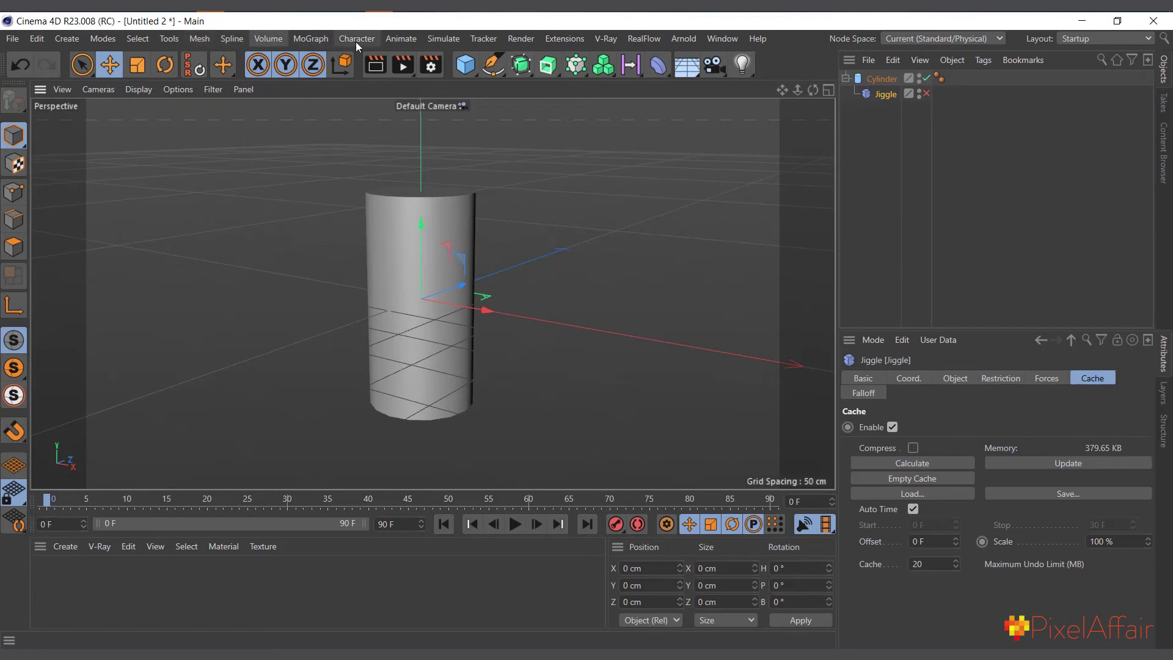
Add a Turbulence force to the scene from the simulation menu
{"action": "left_click", "coordinate": [444, 39]}
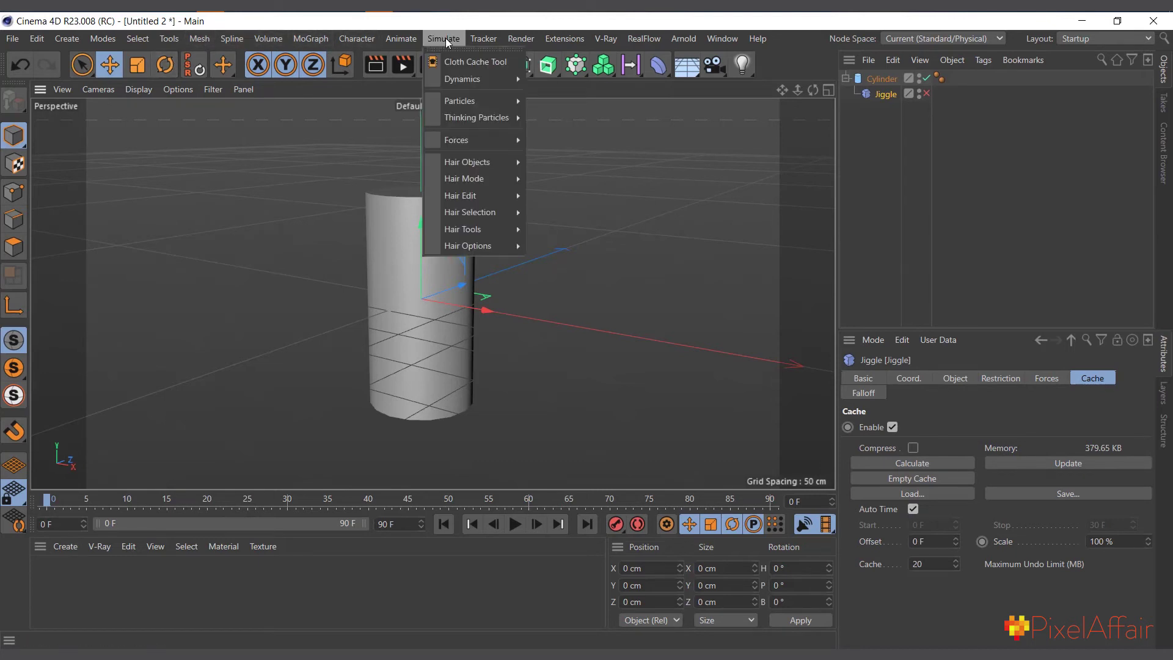
{"action": "mouse_move", "coordinate": [464, 79]}
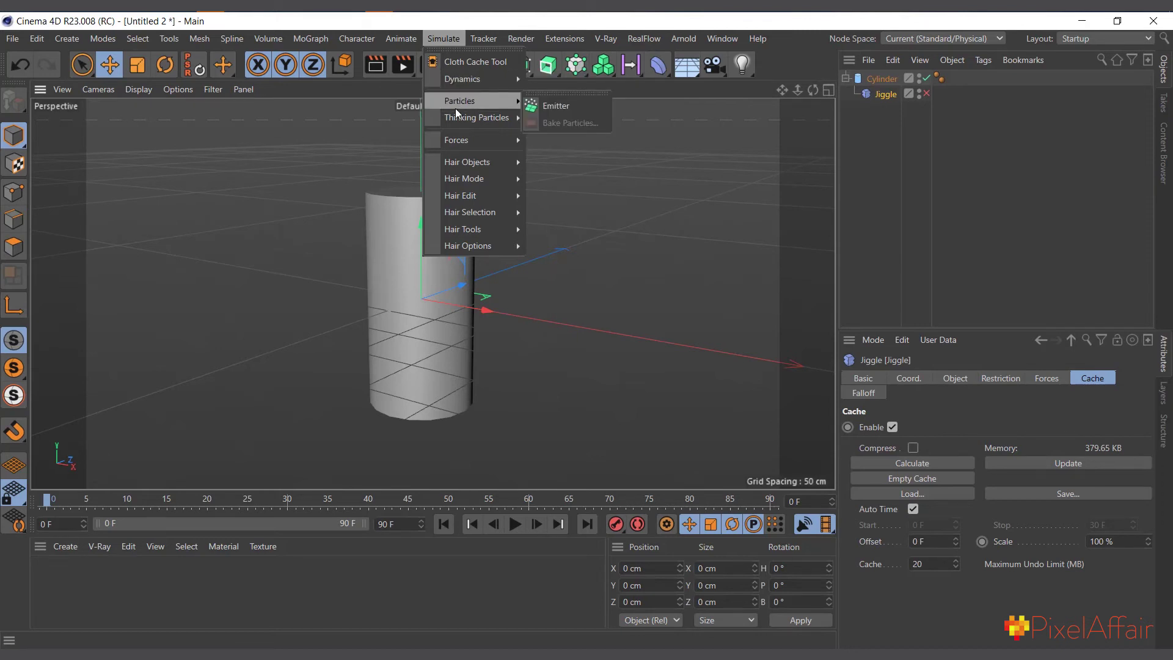
{"action": "mouse_move", "coordinate": [454, 140]}
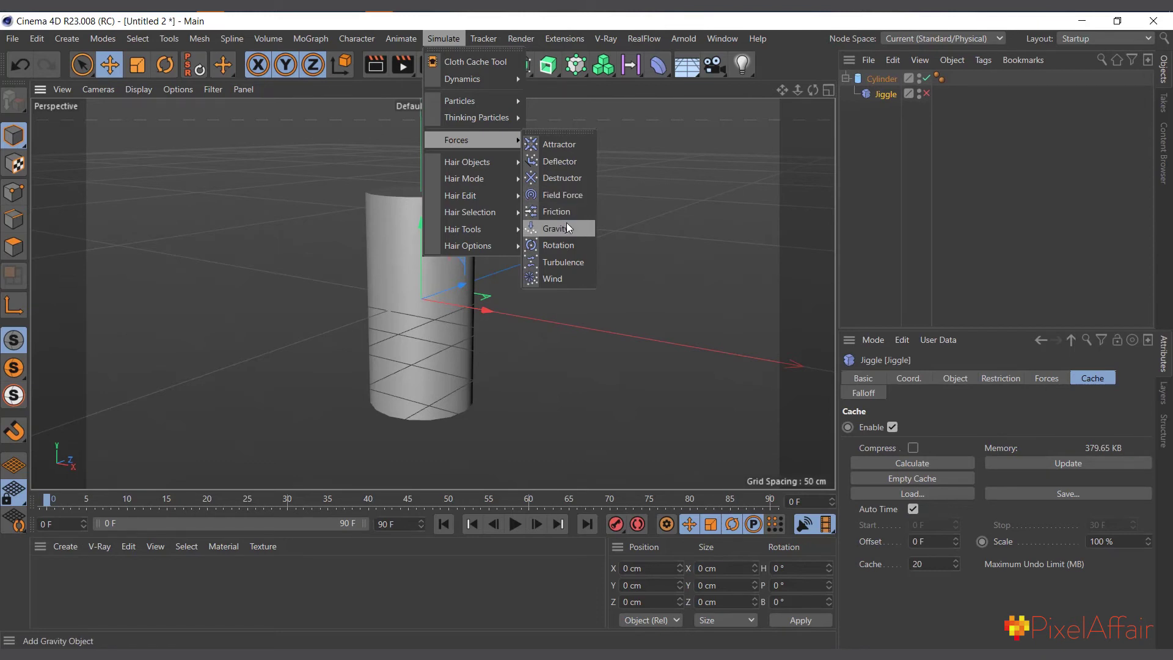
{"action": "left_click", "coordinate": [570, 262]}
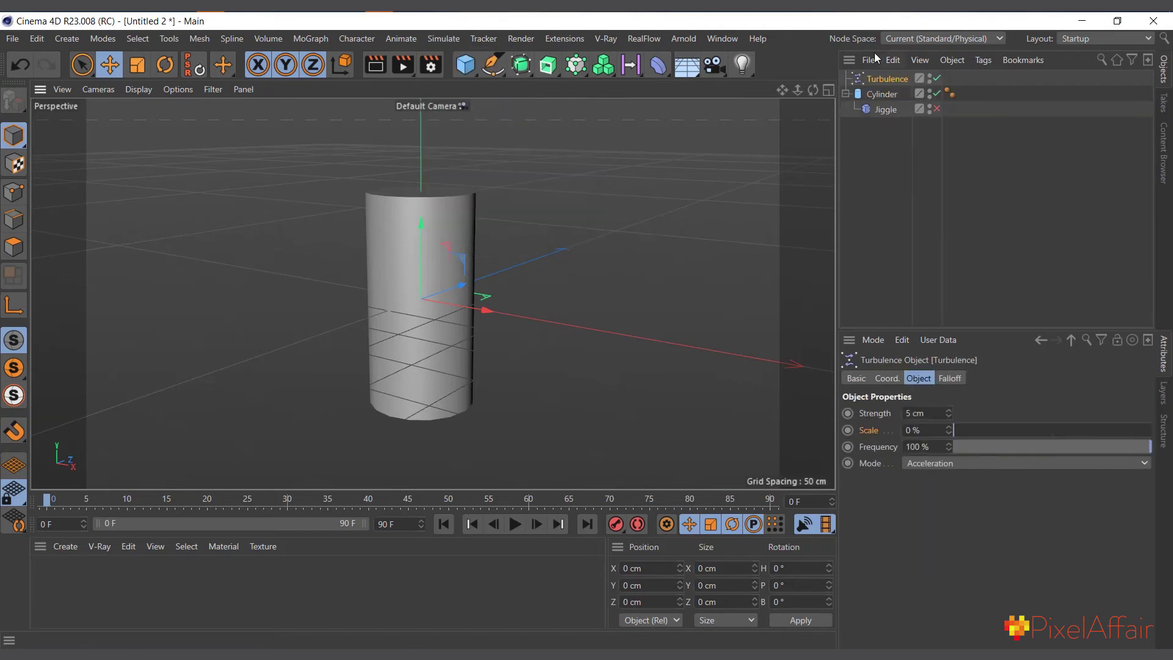
Link Turbulence into Jiggle's Forces list and re-enable the Jiggle deformer
{"action": "left_click", "coordinate": [883, 110]}
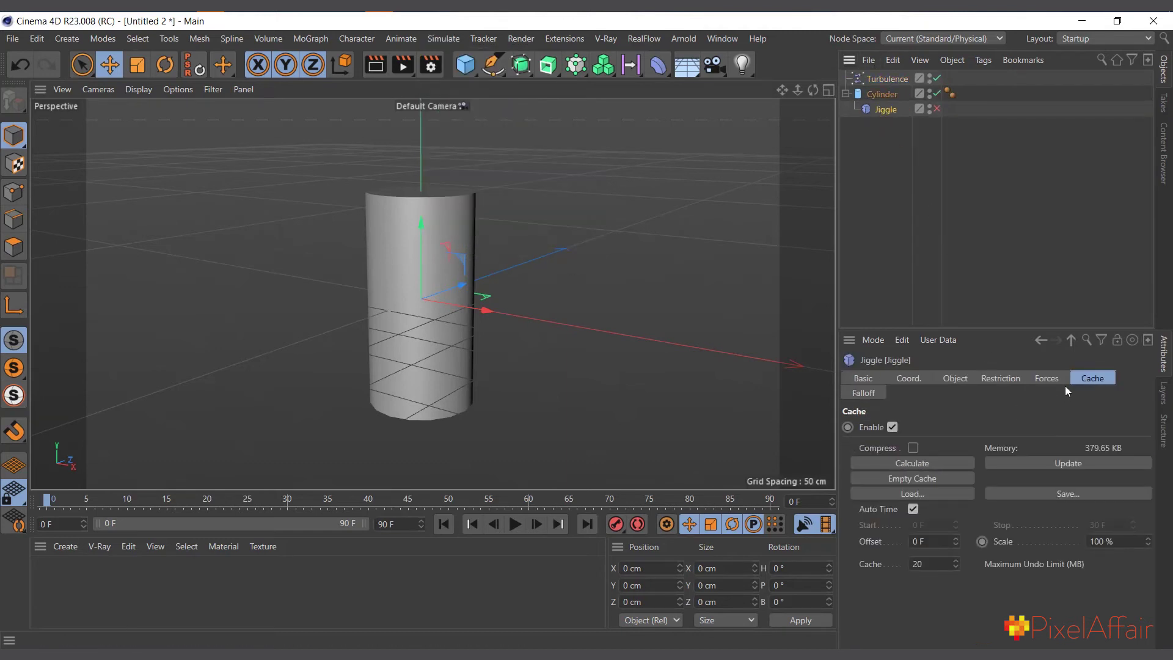
{"action": "left_click", "coordinate": [1044, 379]}
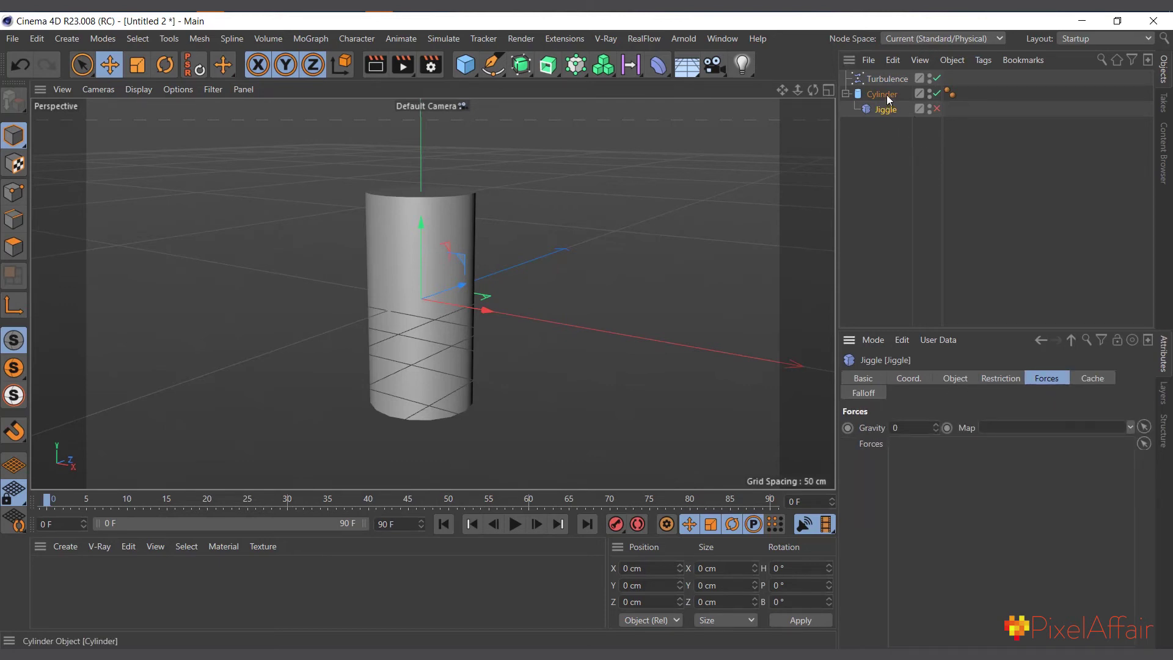
{"action": "left_click_drag", "start_coordinate": [885, 78], "coordinate": [988, 520]}
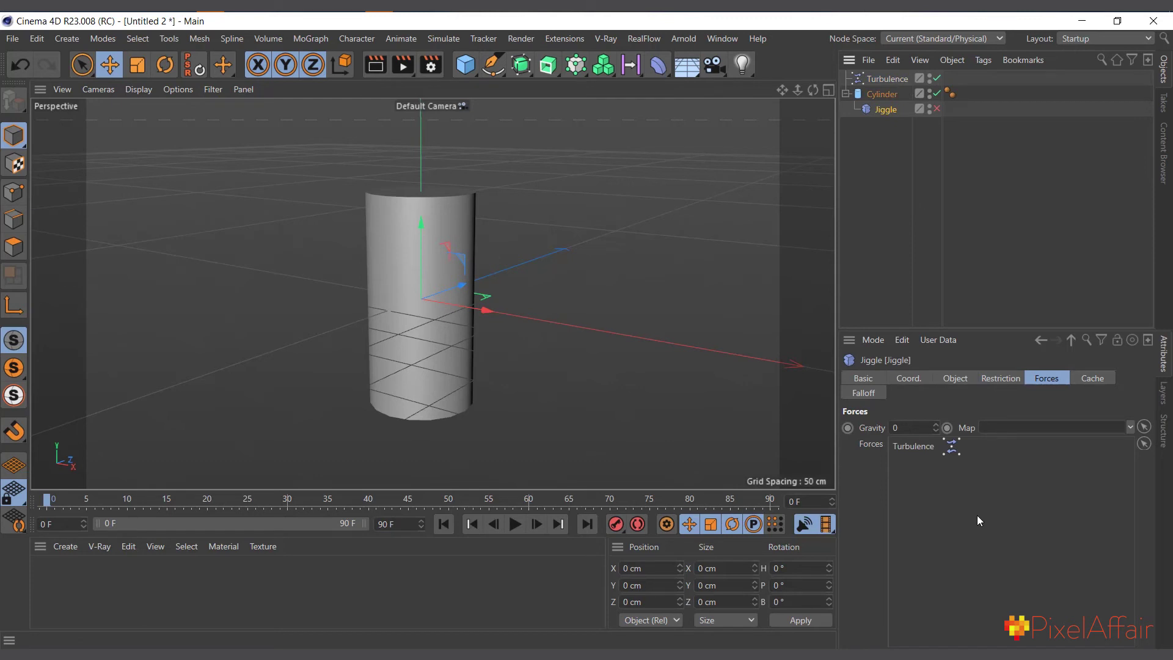
{"action": "left_click", "coordinate": [936, 109]}
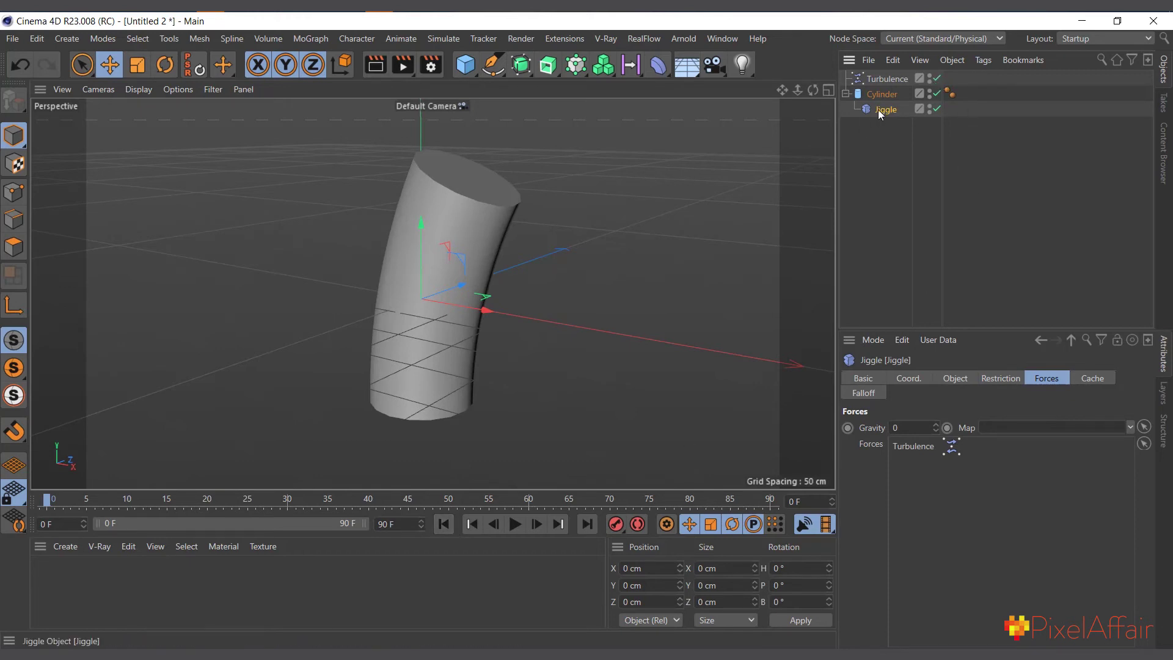
Preview the jiggle motion, return to the first frame, and disable Turbulence
{"action": "left_click_drag", "start_coordinate": [48, 500], "coordinate": [199, 501]}
{"action": "left_click_drag", "start_coordinate": [90, 507], "coordinate": [47, 501]}
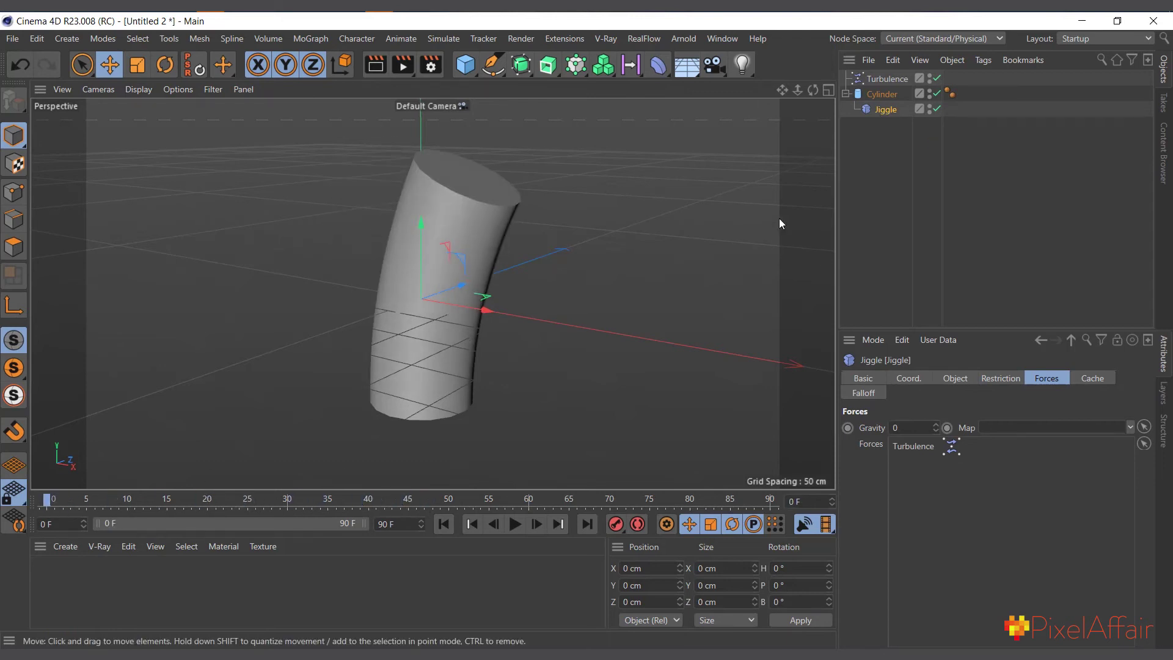
{"action": "left_click", "coordinate": [937, 78]}
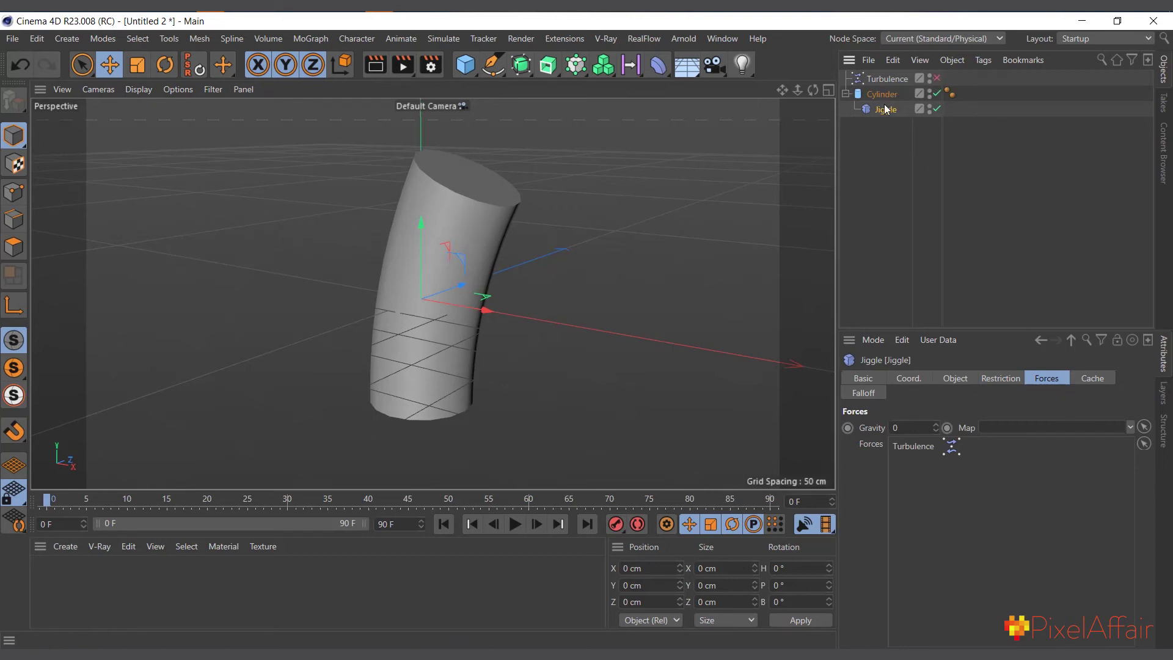
Empty Jiggle's cache to 0 B so the cylinder straightens
{"action": "left_click", "coordinate": [1101, 380]}
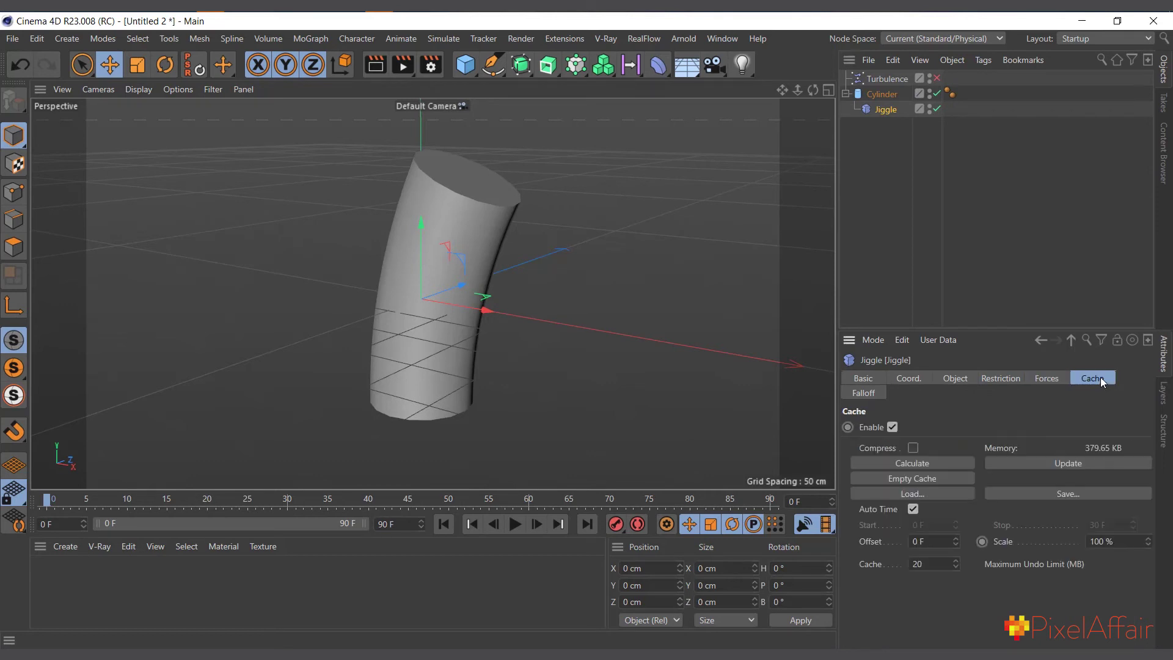
{"action": "left_click", "coordinate": [934, 480]}
{"action": "left_click", "coordinate": [936, 109]}
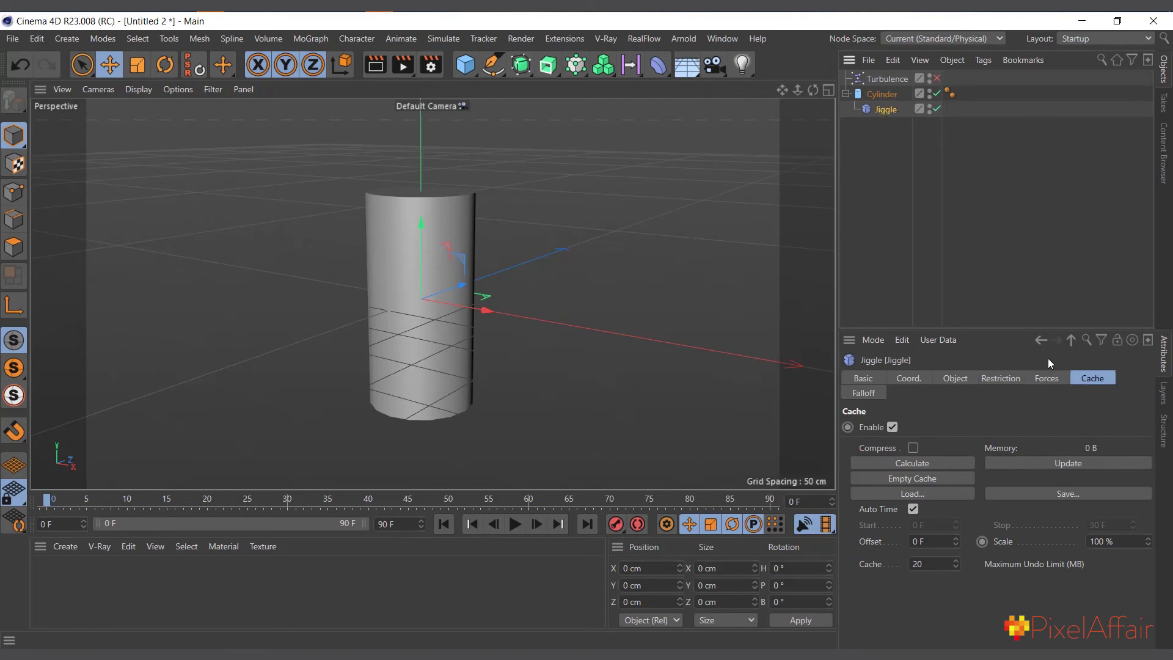
{"action": "left_click", "coordinate": [1047, 379]}
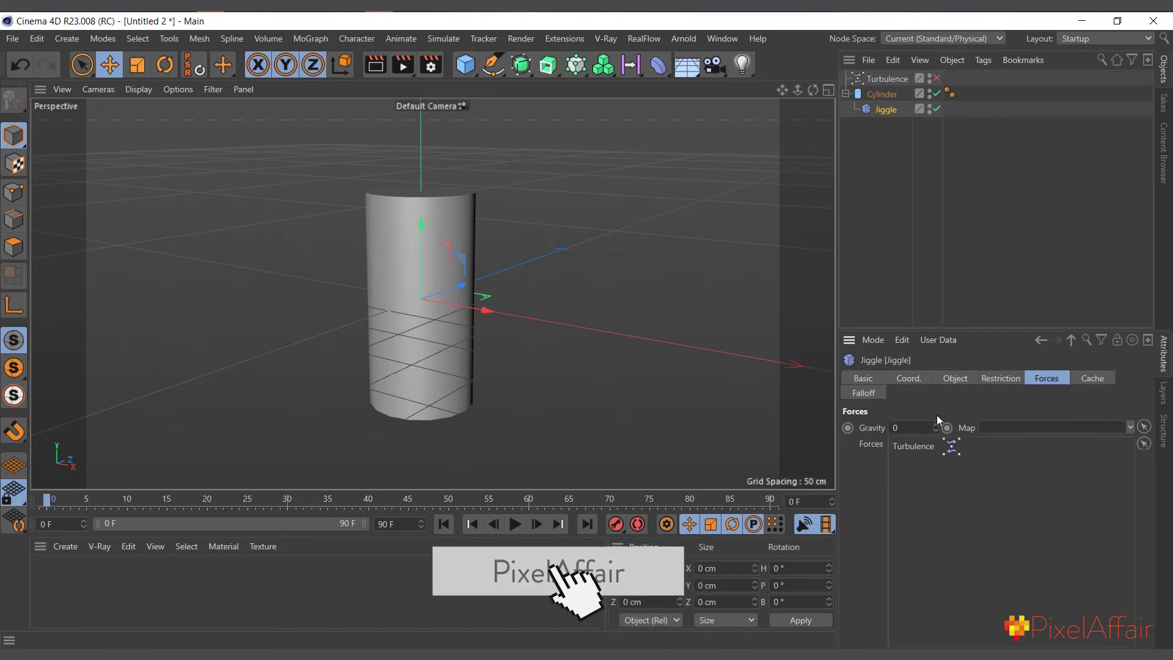
Re-enable the Turbulence force and preview the animation
{"action": "left_click", "coordinate": [937, 78]}
{"action": "left_click", "coordinate": [892, 78]}
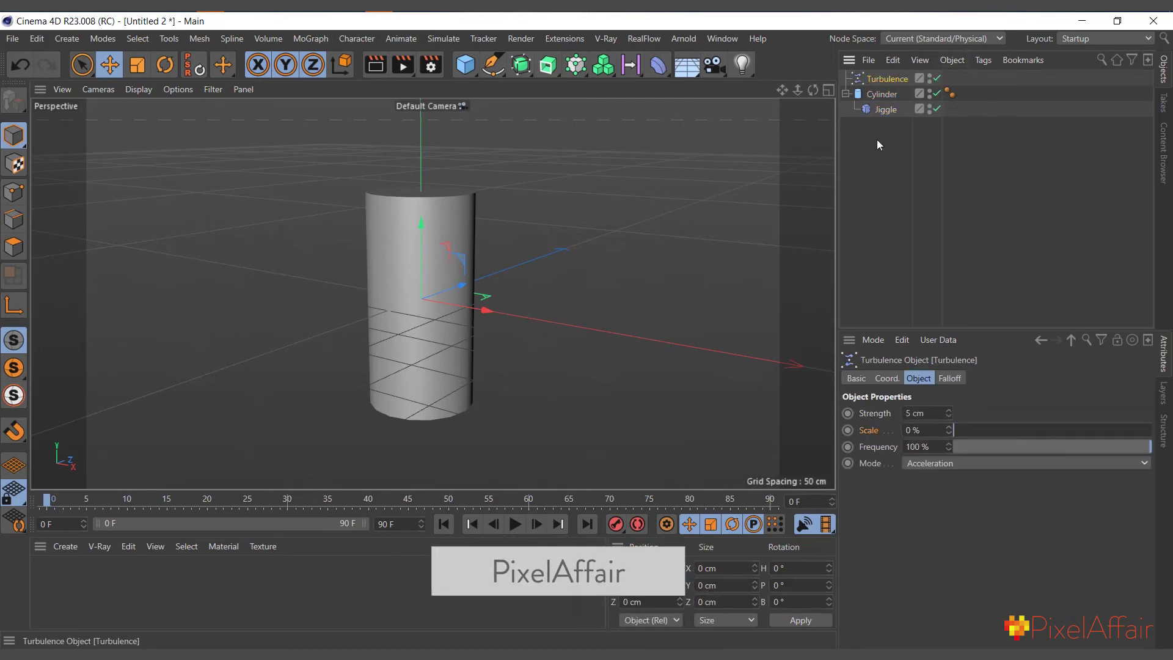
{"action": "left_click", "coordinate": [515, 525]}
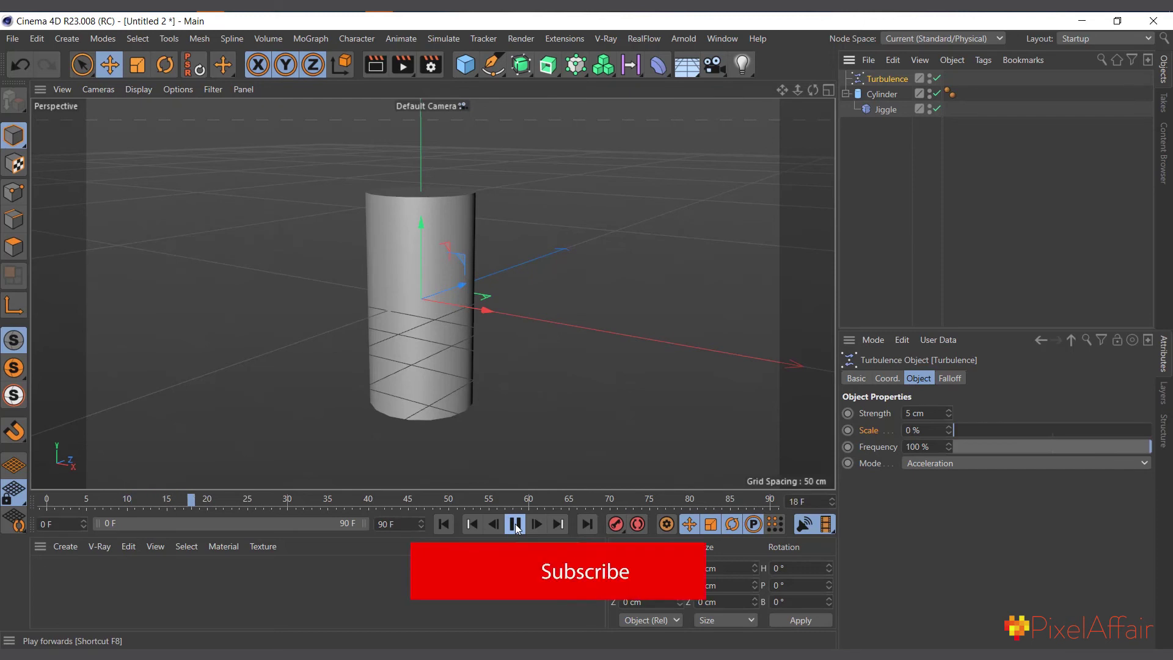
{"action": "left_click", "coordinate": [515, 525]}
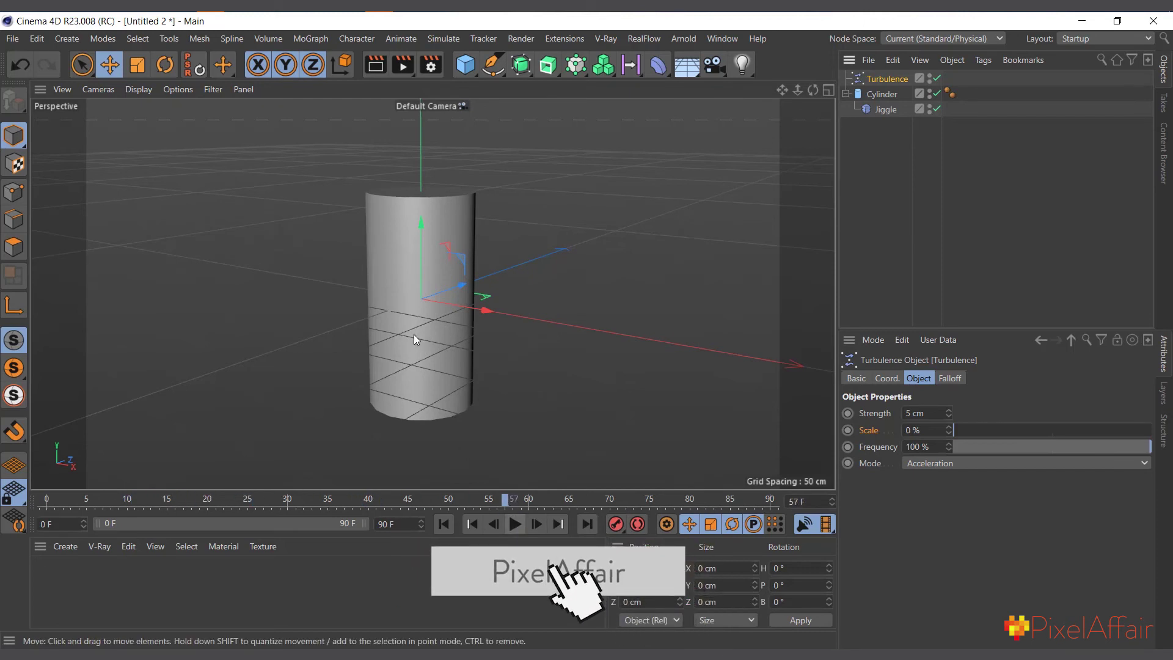
{"action": "scroll", "coordinate": [403, 334], "scroll_direction": "up", "scroll_amount": 3}
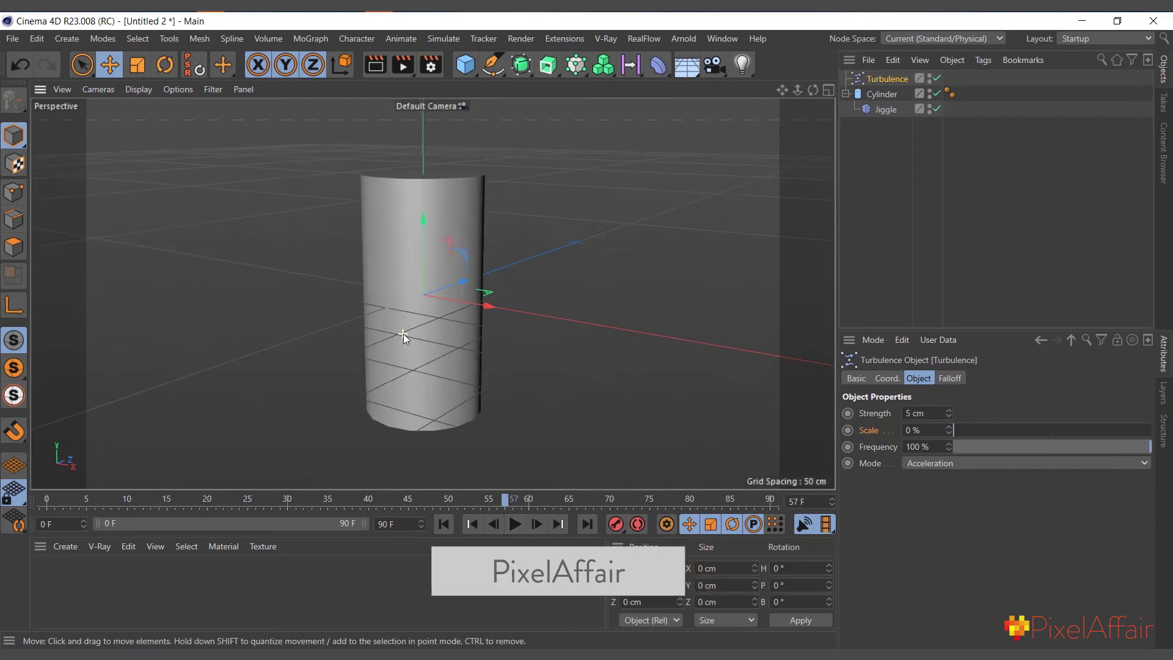
{"action": "left_click", "coordinate": [875, 94]}
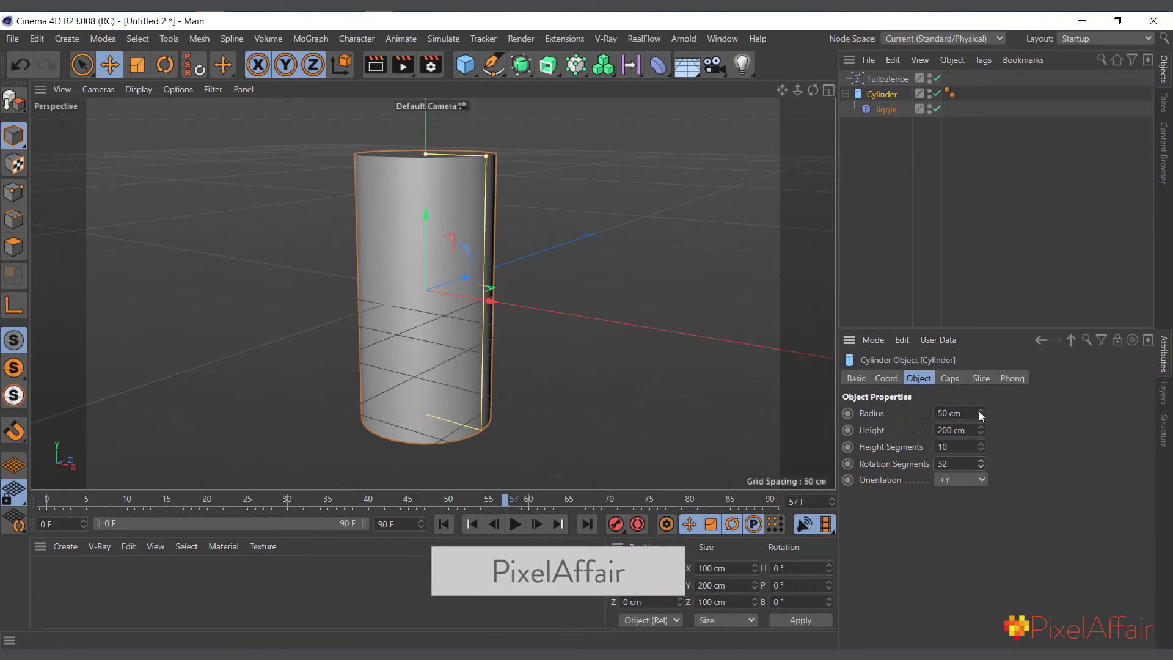
Set Turbulence Strength to 100 cm and replay the animation from the start
{"action": "left_click", "coordinate": [889, 79]}
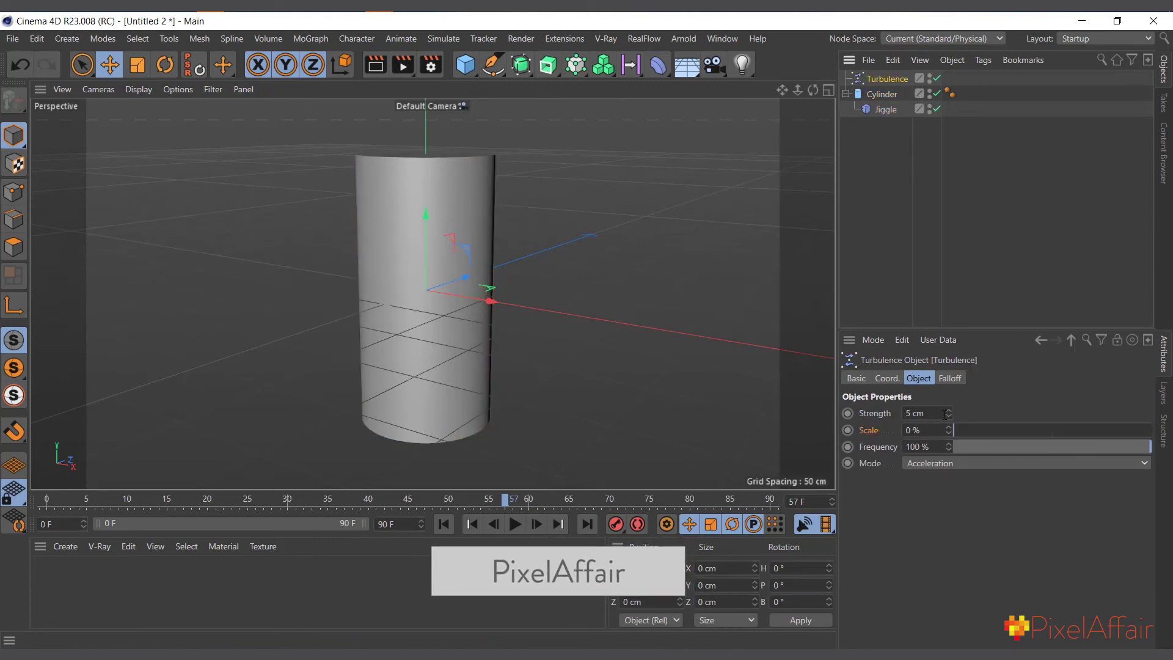
{"action": "mouse_move", "coordinate": [951, 410]}
{"action": "left_mouse_down"}
{"action": "mouse_move", "coordinate": [966, 410]}
{"action": "mouse_move", "coordinate": [950, 410]}
{"action": "left_mouse_up"}
{"action": "left_click", "coordinate": [917, 413]}
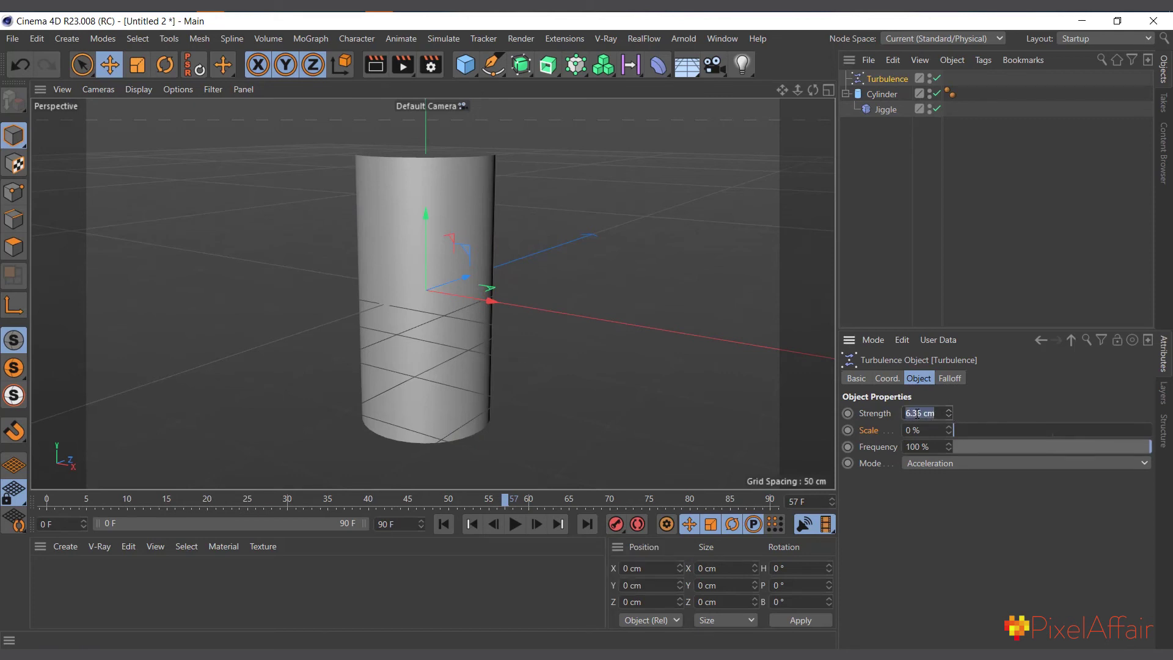
{"action": "type", "text": "100"}
{"action": "key", "text": "Return"}
{"action": "left_click", "coordinate": [444, 524]}
{"action": "left_click", "coordinate": [515, 523]}
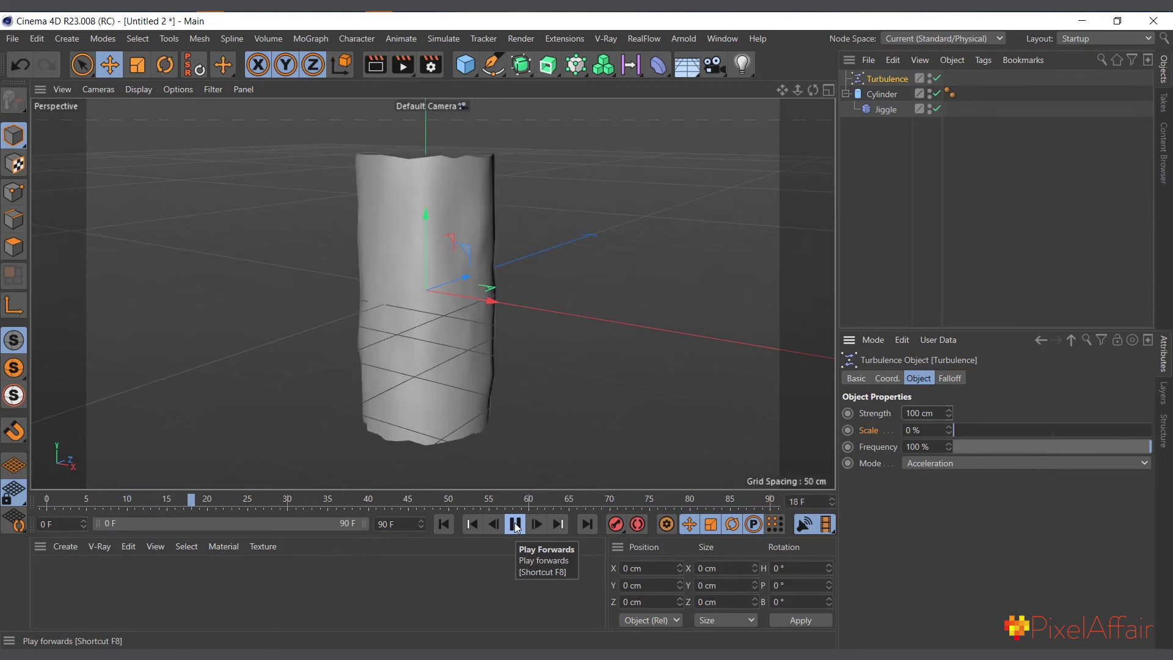
{"action": "left_click", "coordinate": [515, 524]}
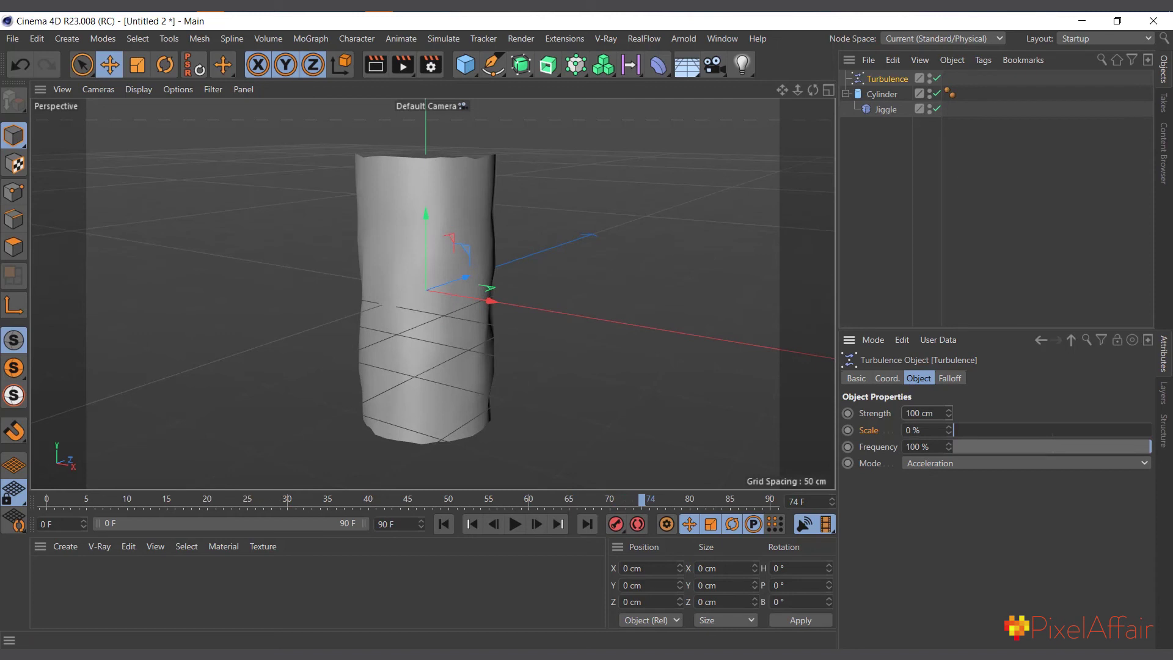
Set Turbulence Scale to 10 % and replay the animation from the start
{"action": "left_click", "coordinate": [948, 427]}
{"action": "left_click", "coordinate": [927, 430]}
{"action": "type", "text": "10"}
{"action": "key", "text": "Return"}
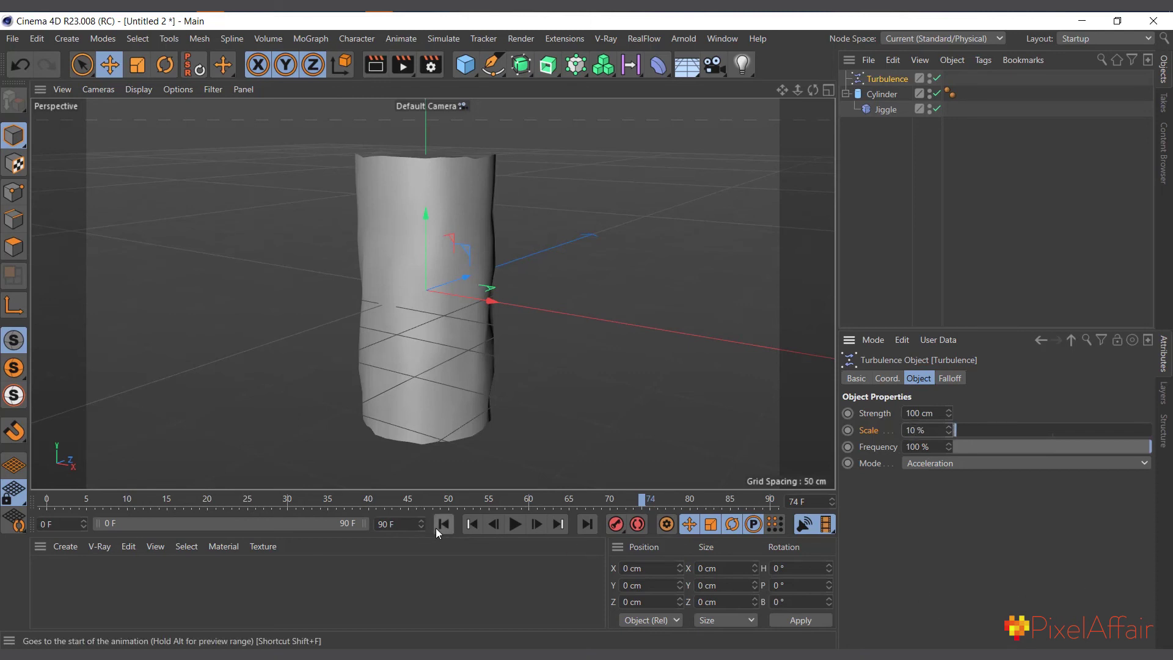
{"action": "left_click", "coordinate": [441, 524]}
{"action": "left_click", "coordinate": [522, 523]}
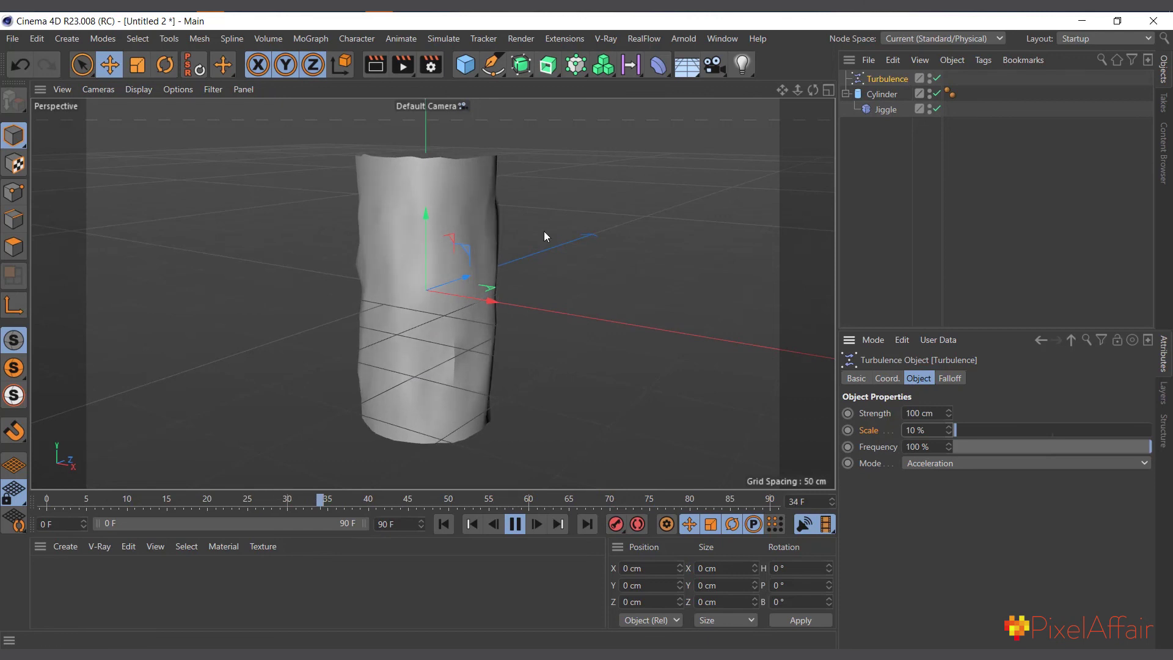
{"action": "left_click", "coordinate": [515, 524]}
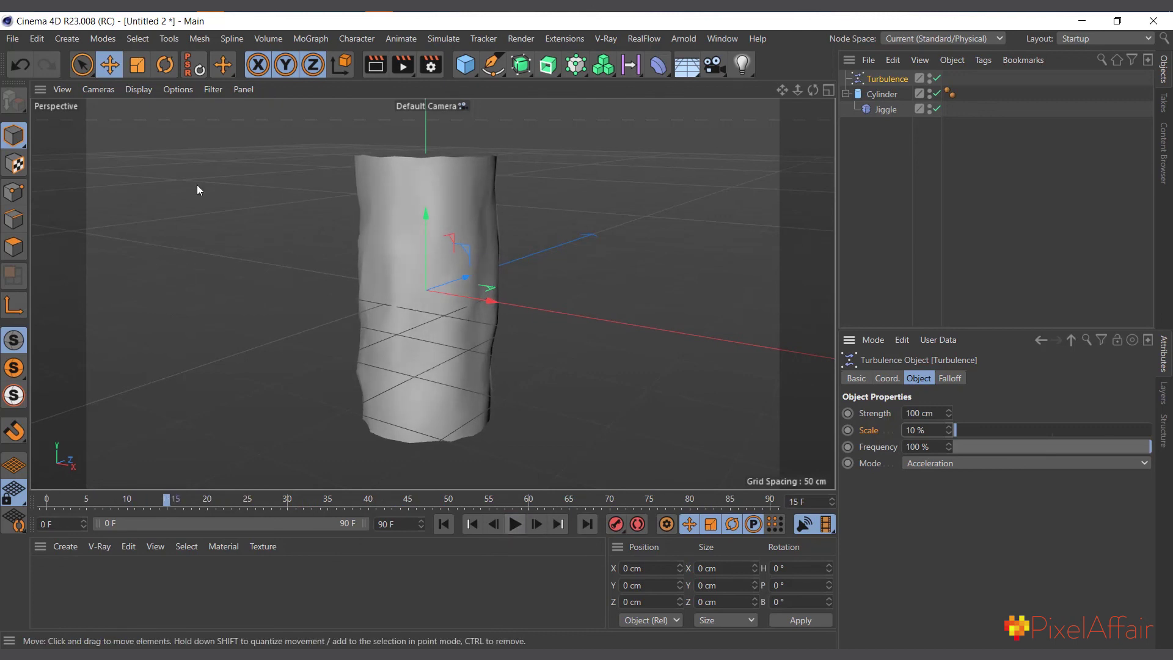
Show Jiggle's Restriction settings, then its Object properties: Strength 100%, Stiffness 40%, Structural 100%, Drag 10%
{"action": "left_click", "coordinate": [884, 110]}
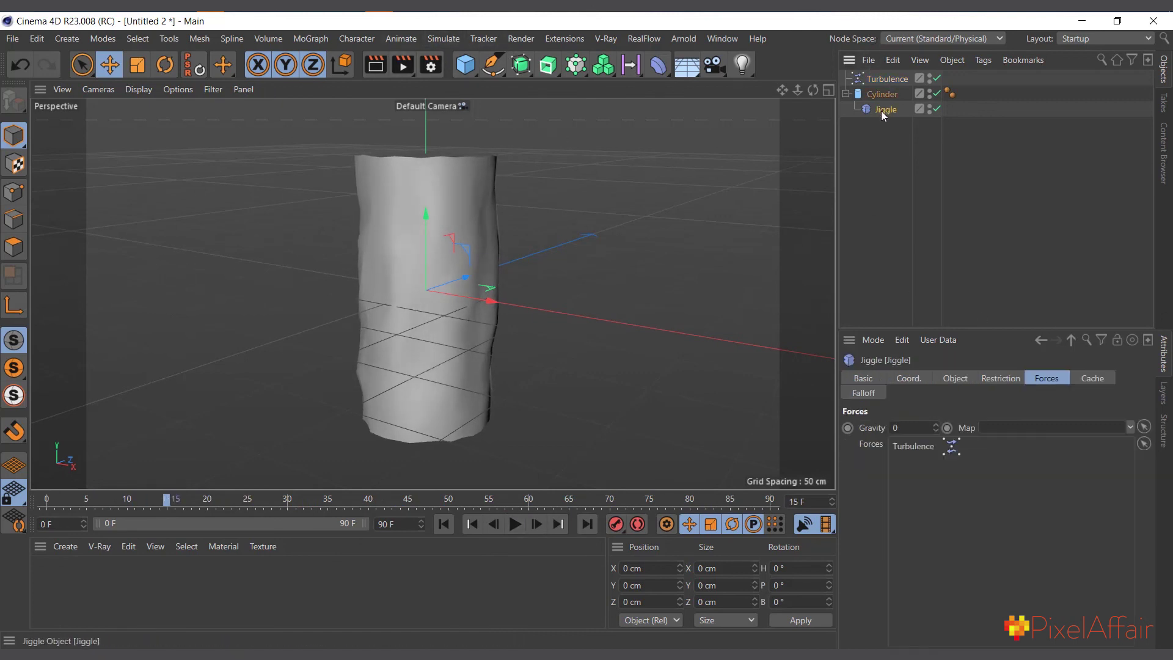
{"action": "left_click", "coordinate": [1008, 382]}
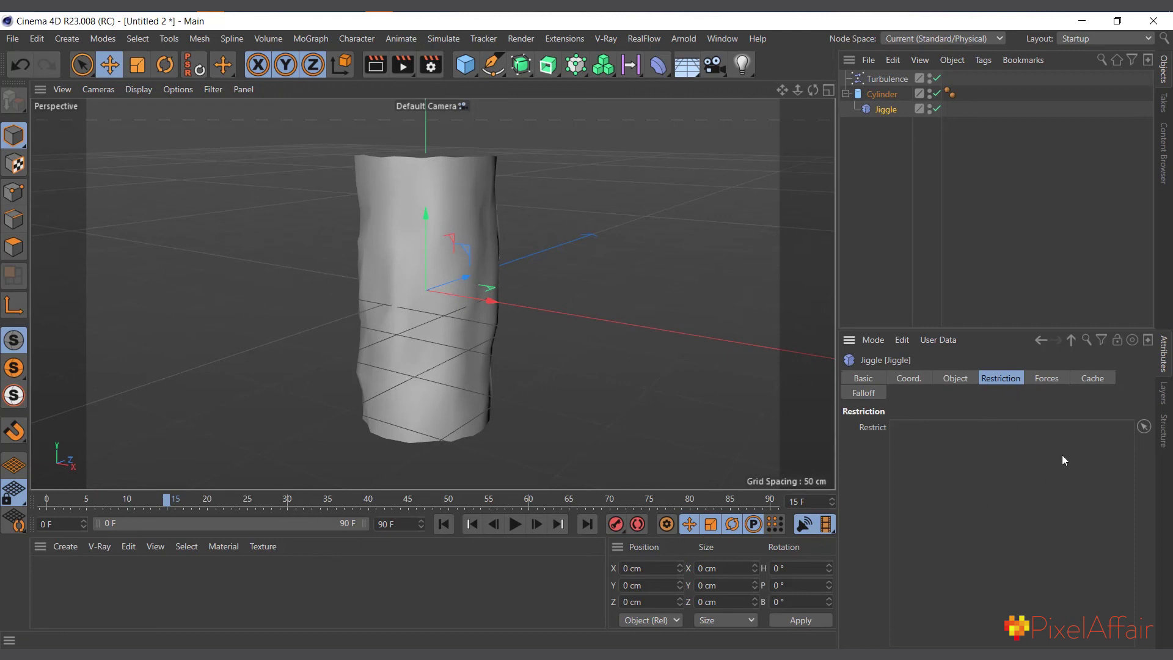
{"action": "left_click", "coordinate": [868, 96]}
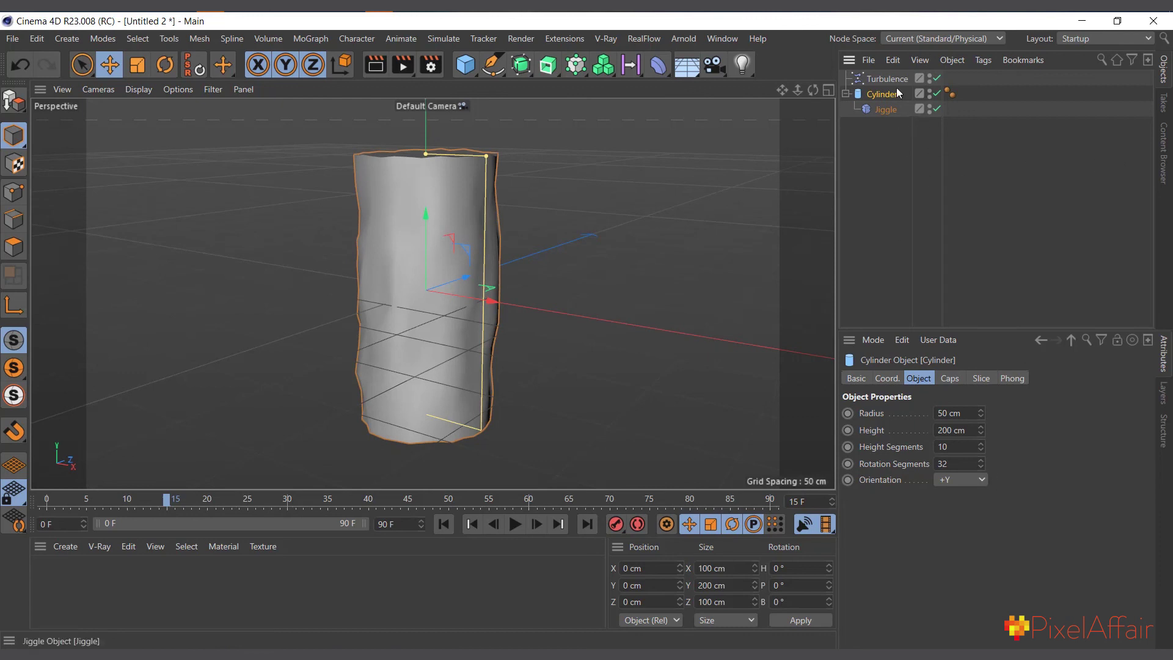
{"action": "left_click", "coordinate": [887, 110]}
{"action": "left_click", "coordinate": [961, 378]}
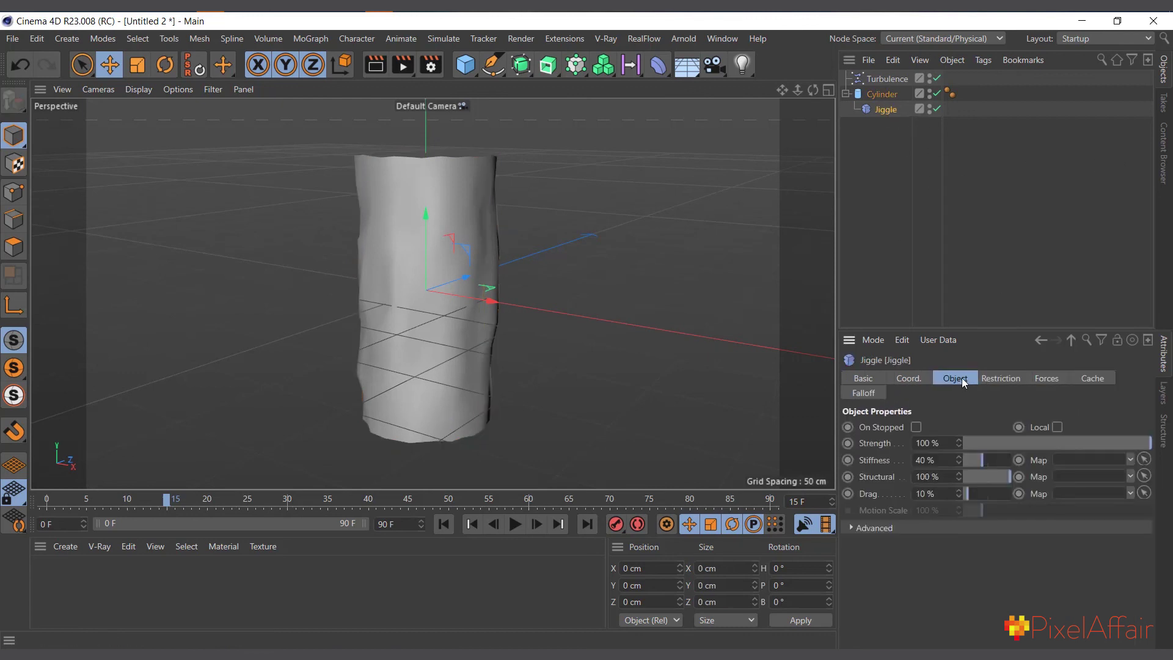